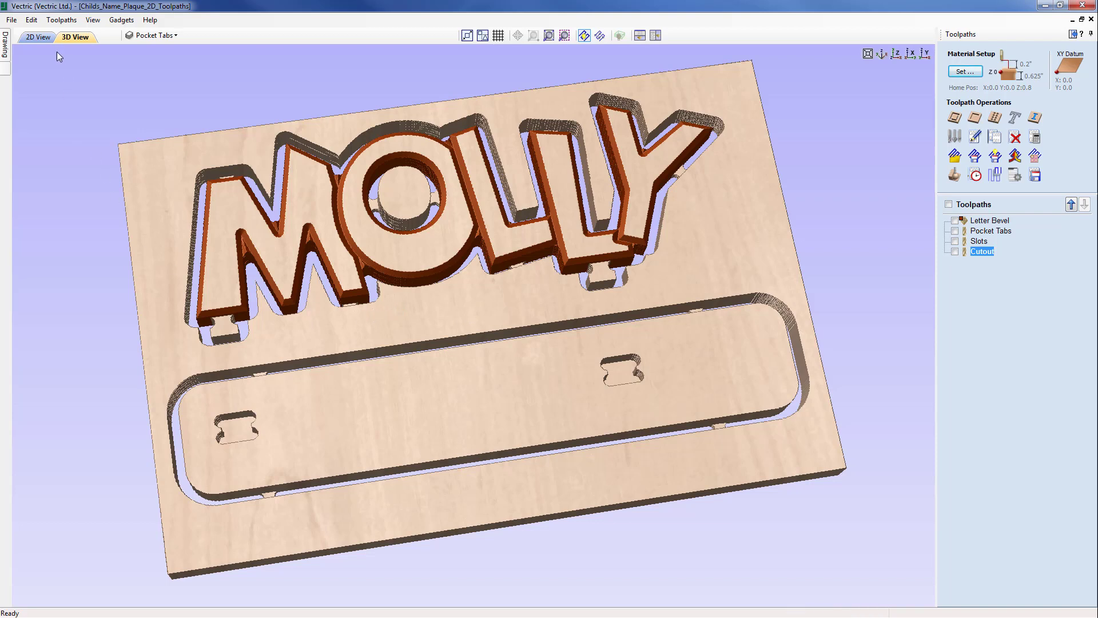
Step: Close the current file and open Childs_Name_Plaque_Vector_Drawing.crv
click(11, 19)
click(29, 58)
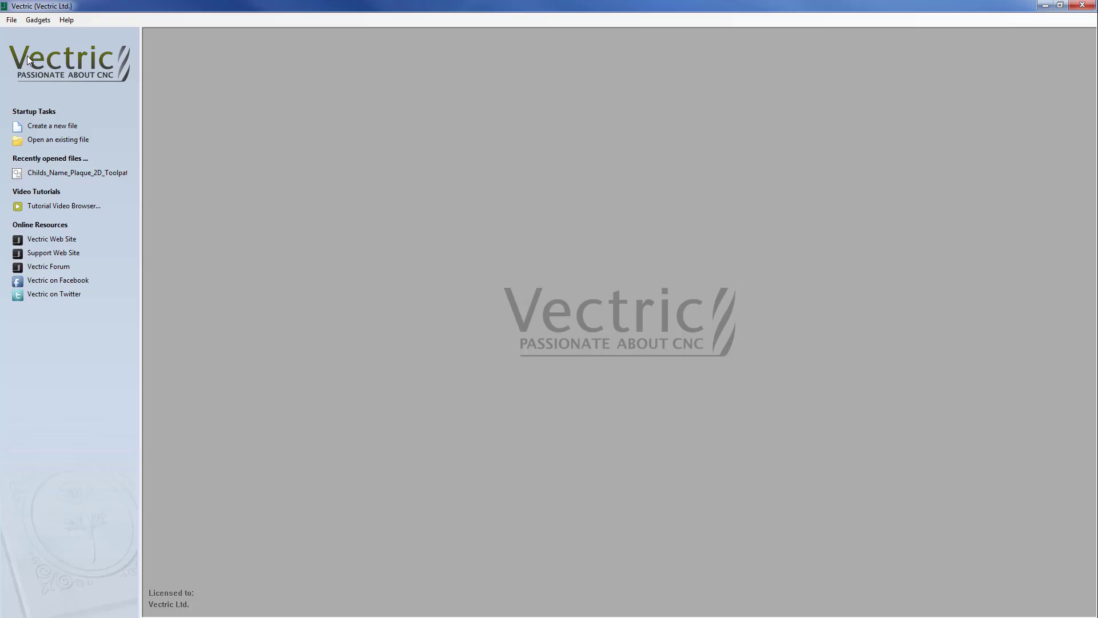
click(45, 140)
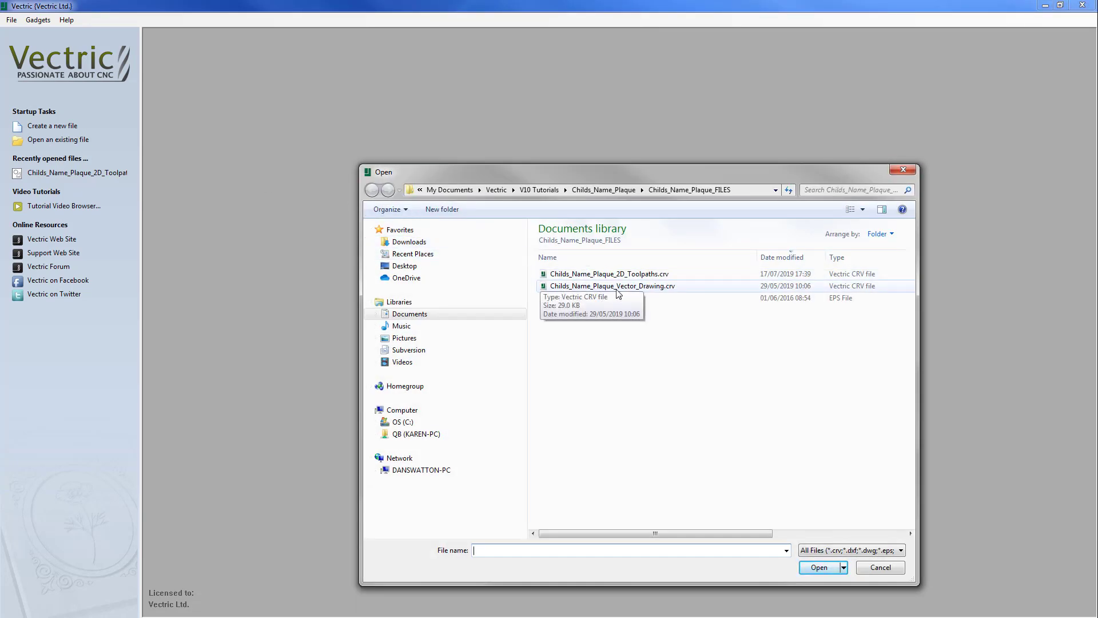
click(638, 289)
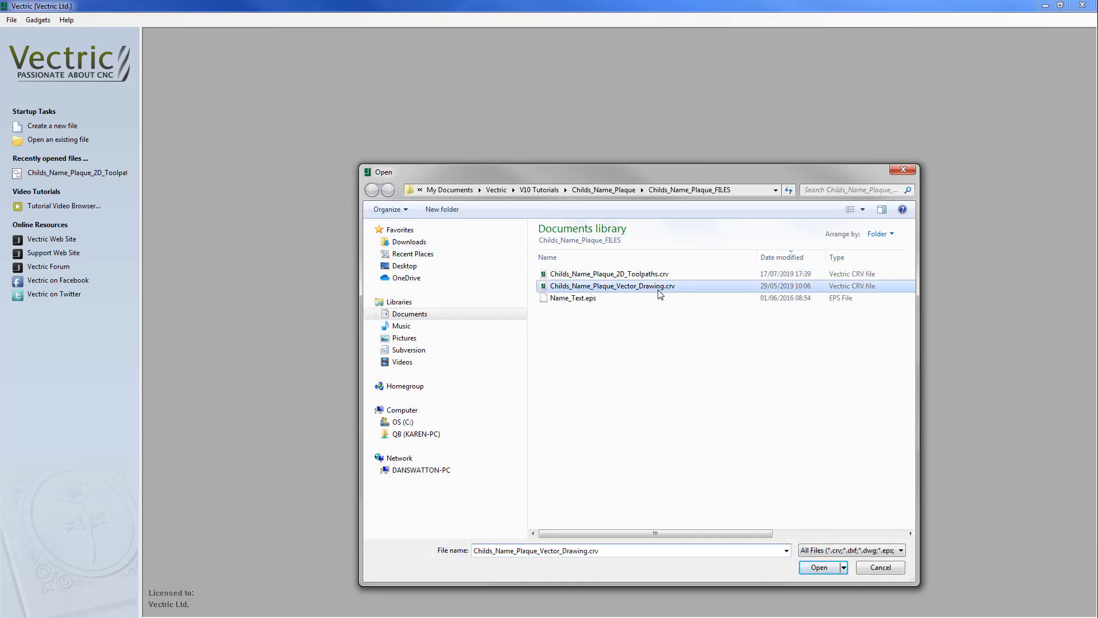
click(829, 567)
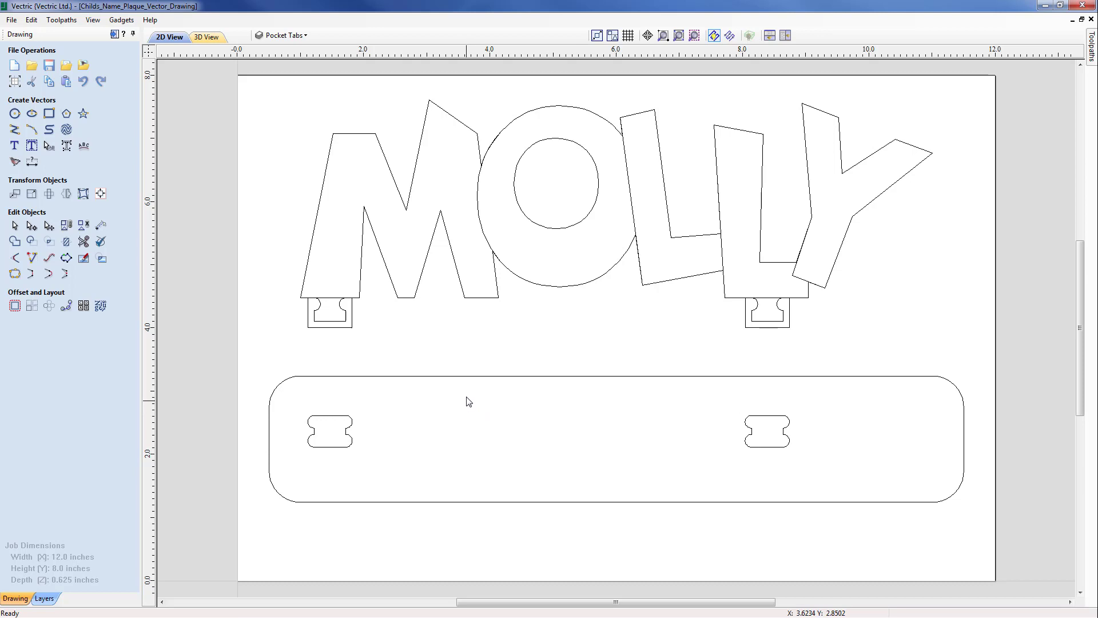
Step: Hide the Slots, Pocket Tabs, Letter Bevel and Cut Out layers
click(307, 36)
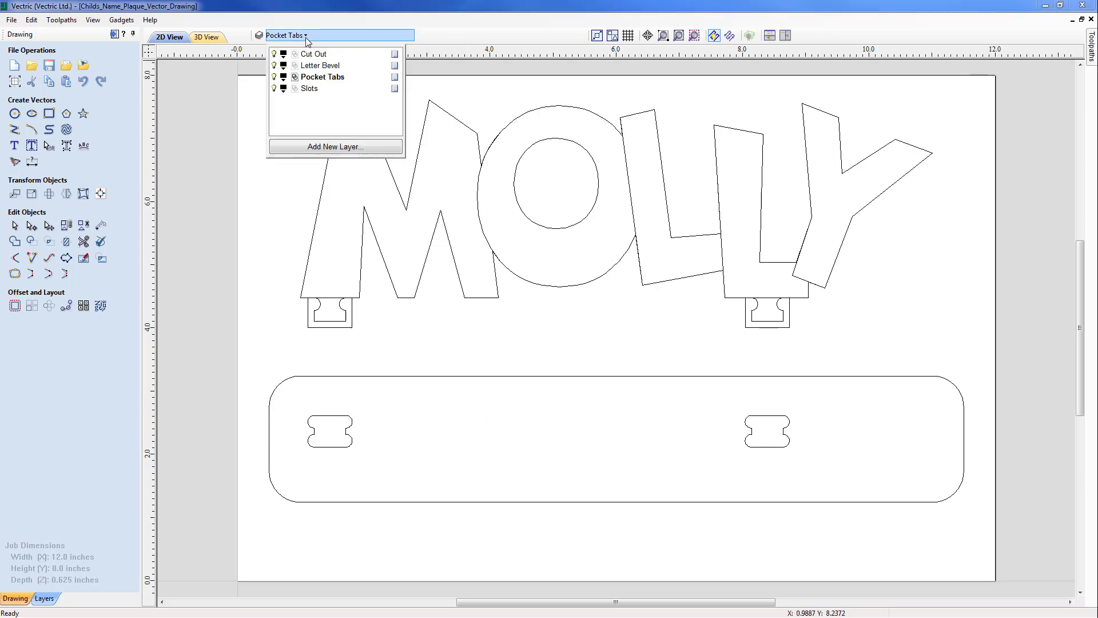
click(274, 88)
click(274, 76)
click(274, 65)
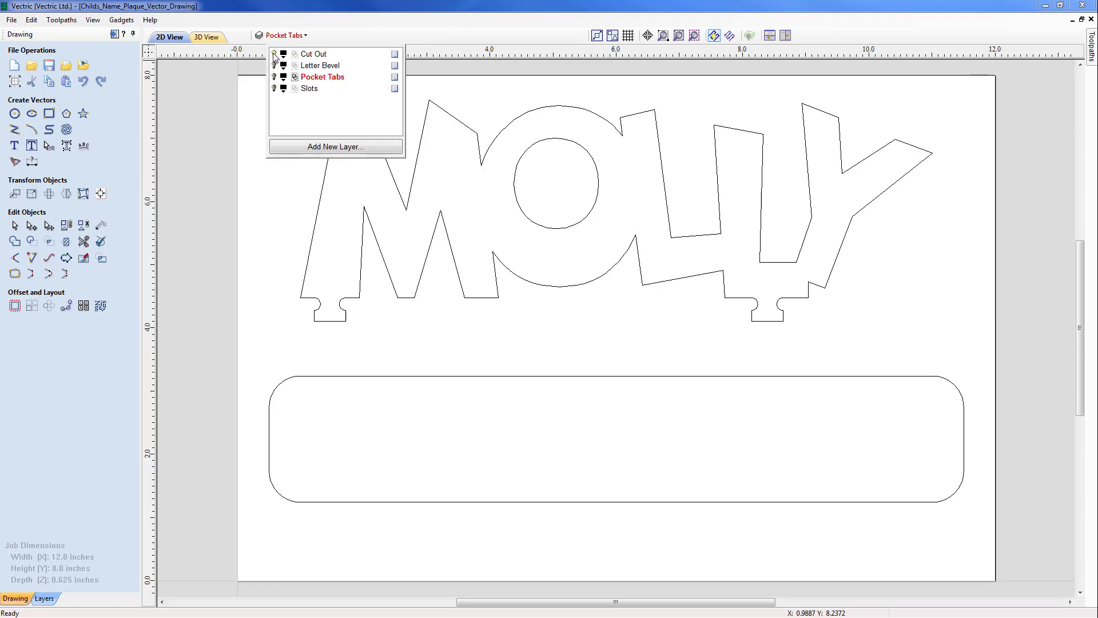
click(274, 54)
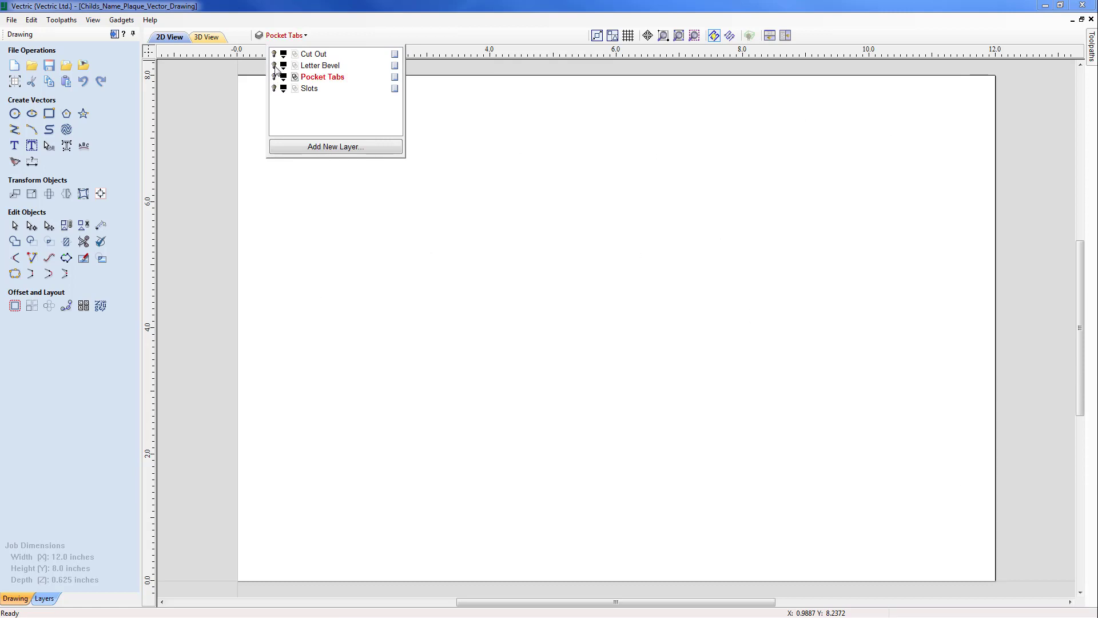
Step: Show the Letter Bevel, Pocket Tabs and Slots layers one at a time to examine the vectors on each
click(274, 65)
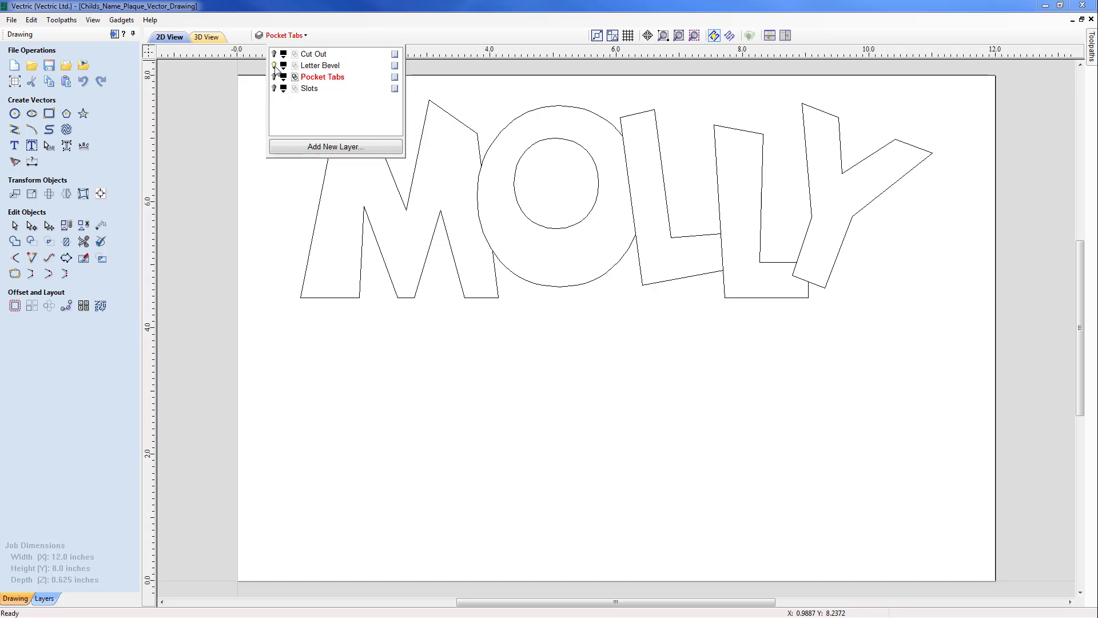
click(274, 65)
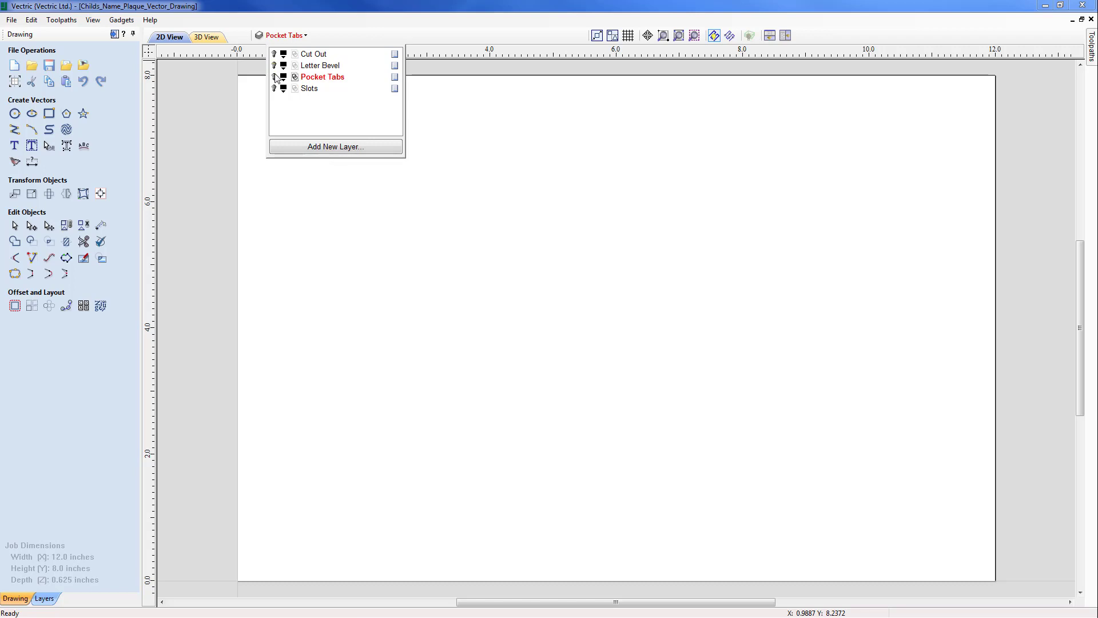
click(273, 77)
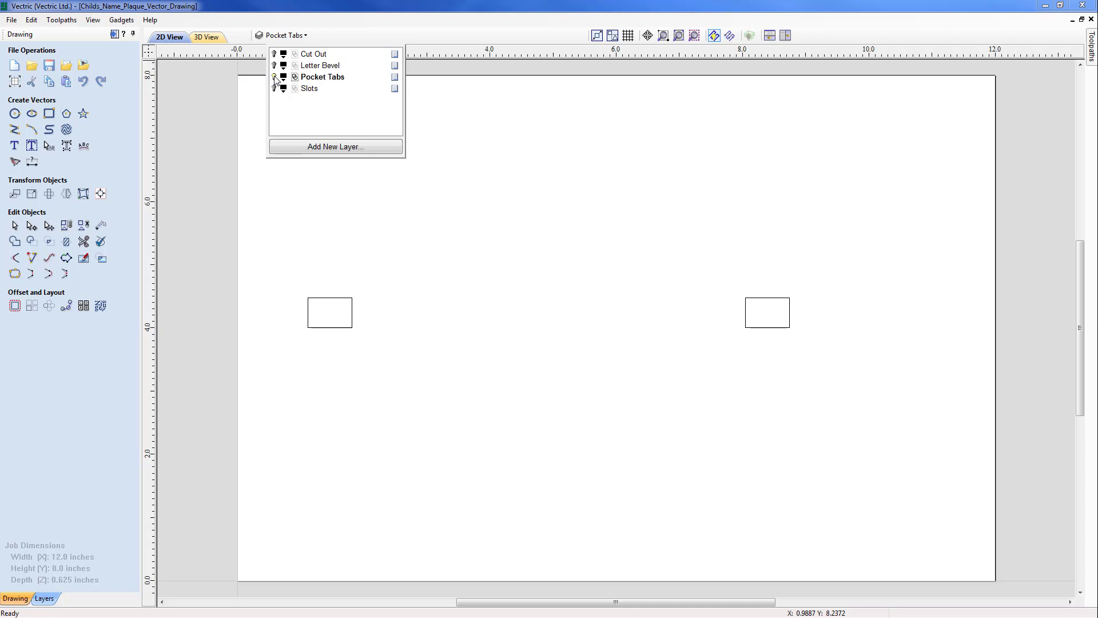
click(274, 77)
click(274, 88)
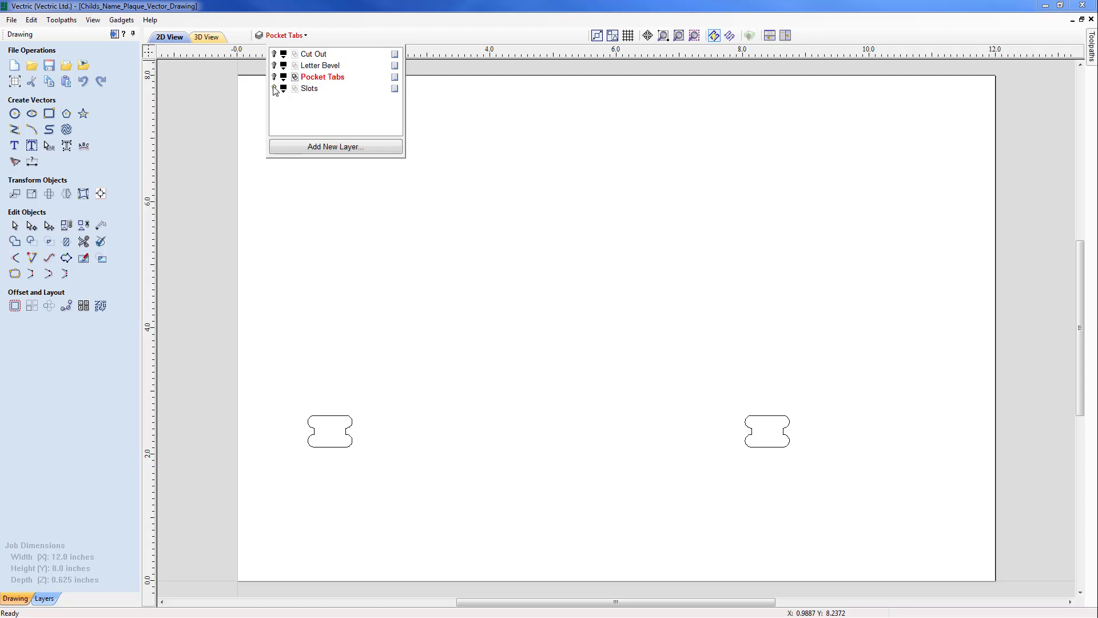
click(274, 88)
Step: Make the Cut Out, Letter Bevel, Pocket Tabs and Slots layers visible together
click(274, 54)
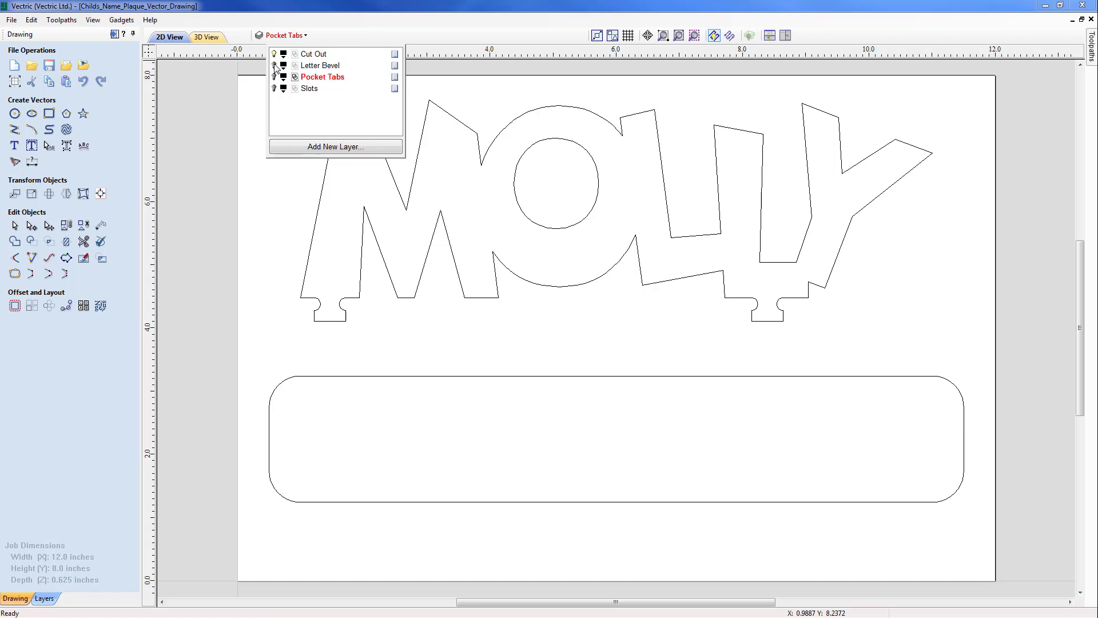
click(274, 65)
click(274, 76)
click(274, 88)
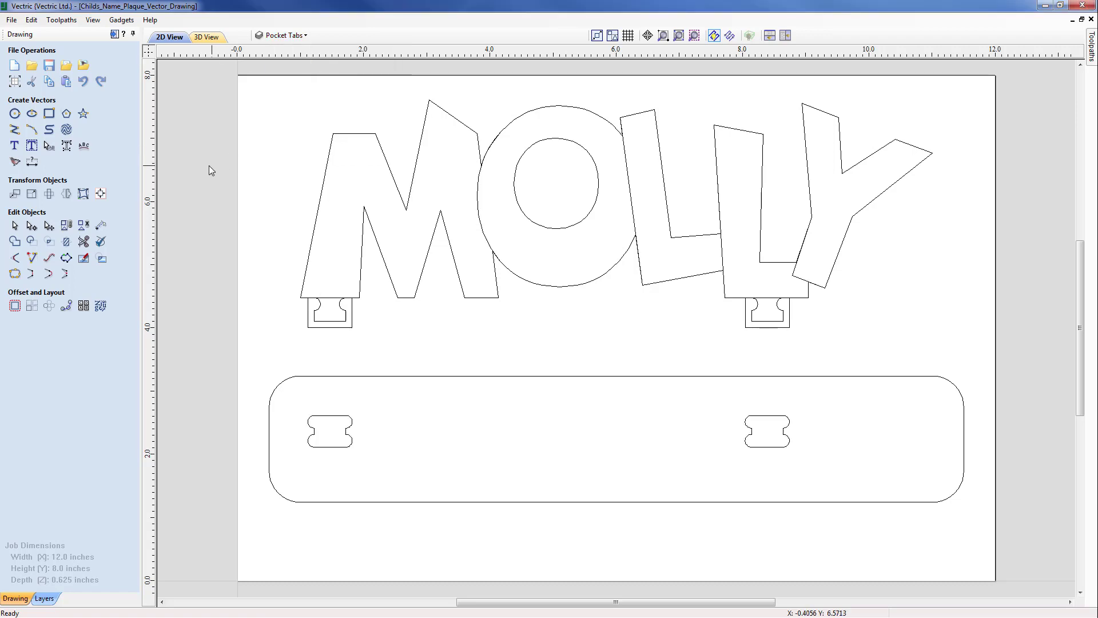
Step: Switch from the drawing tools to the toolpath commands and review the material setup, accepting its settings
click(114, 35)
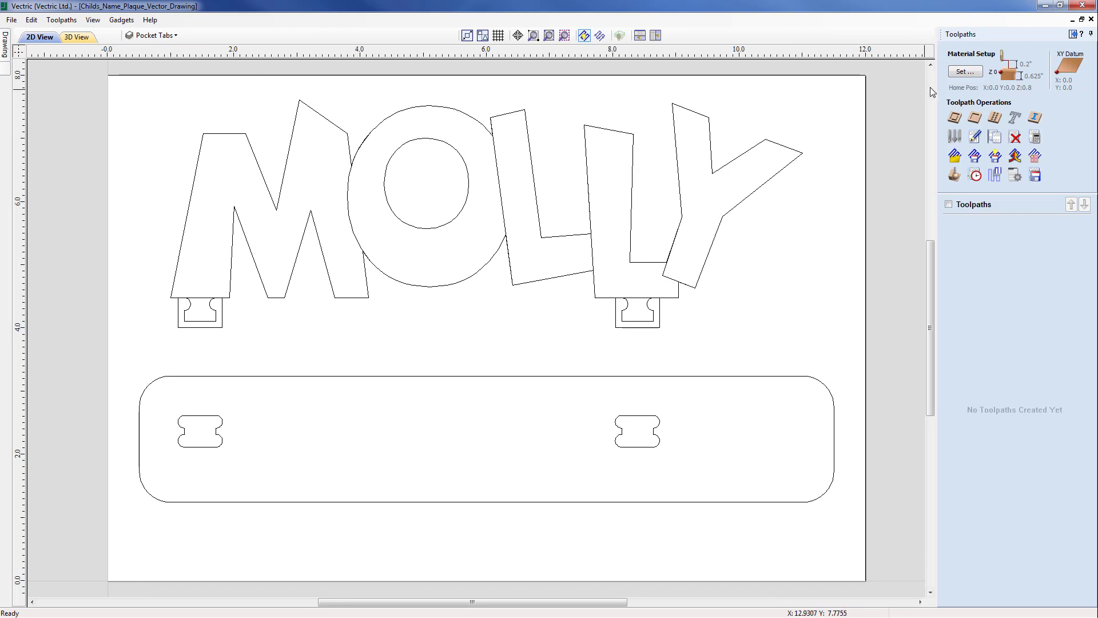
click(963, 73)
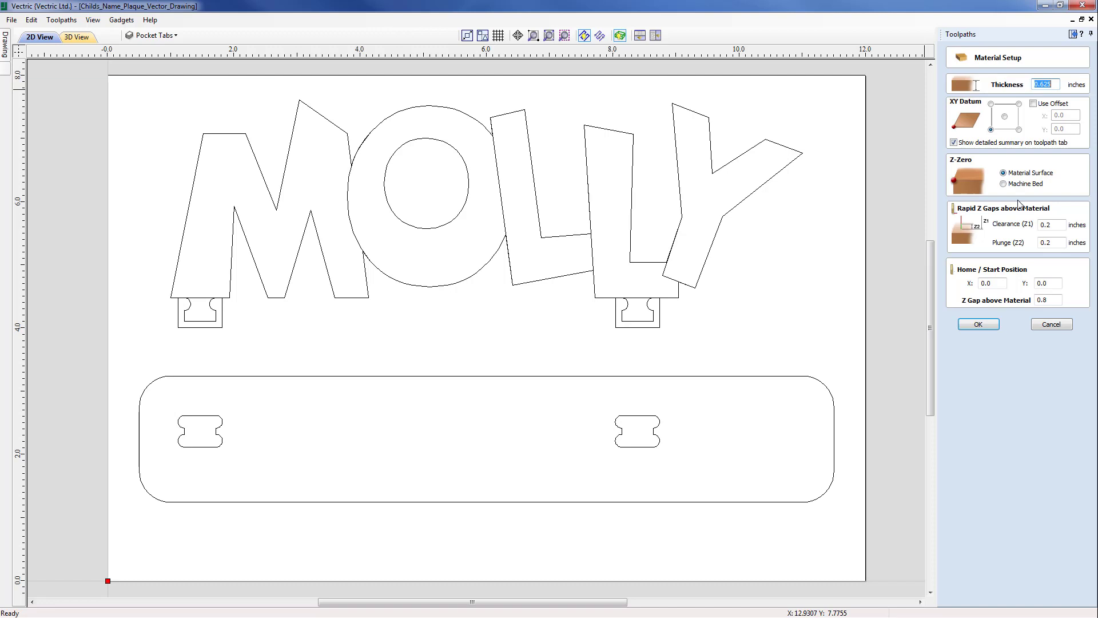
click(989, 325)
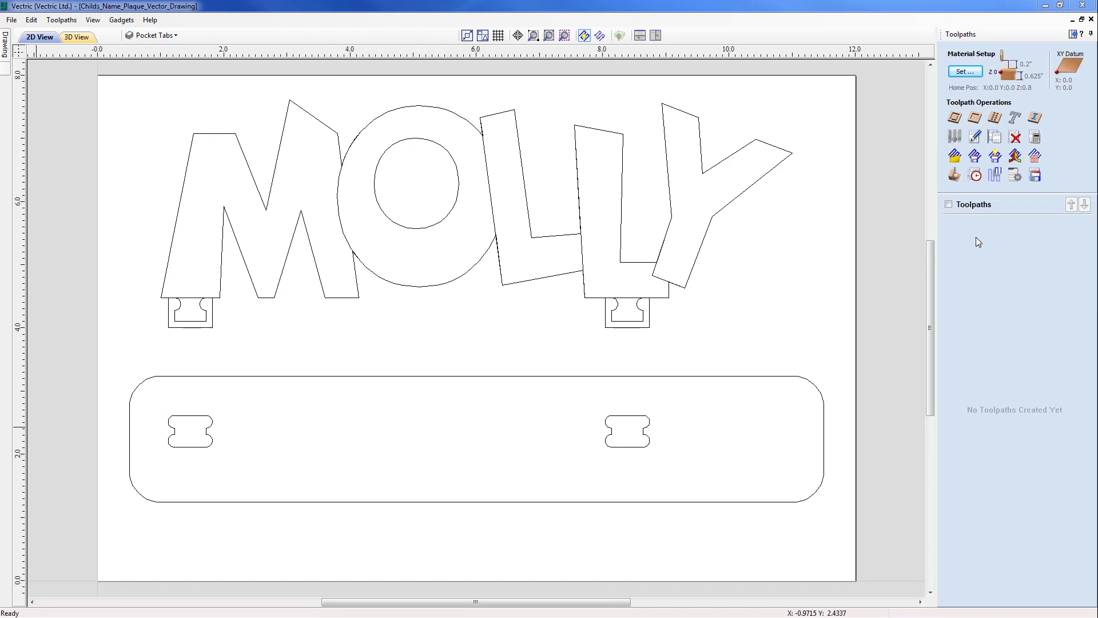
Step: Set up a 2D profile toolpath with a 0.1-inch cut depth and the V-Bit (90.0° - 1/2"), machining on the vectors
click(958, 121)
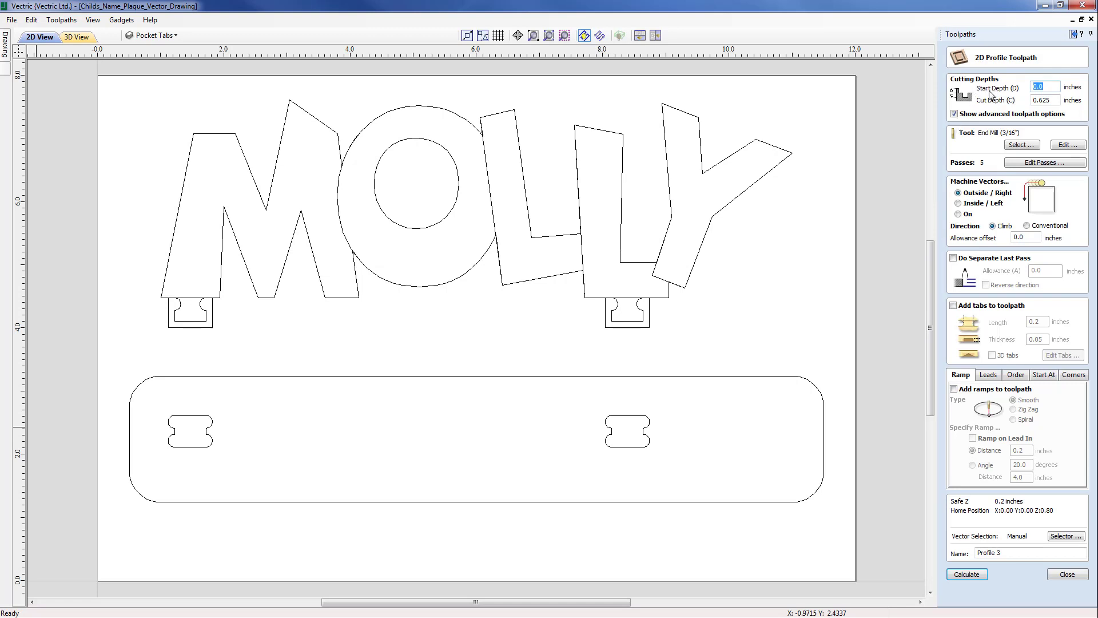
click(1052, 88)
double_click(1053, 100)
text(.1)
click(1027, 147)
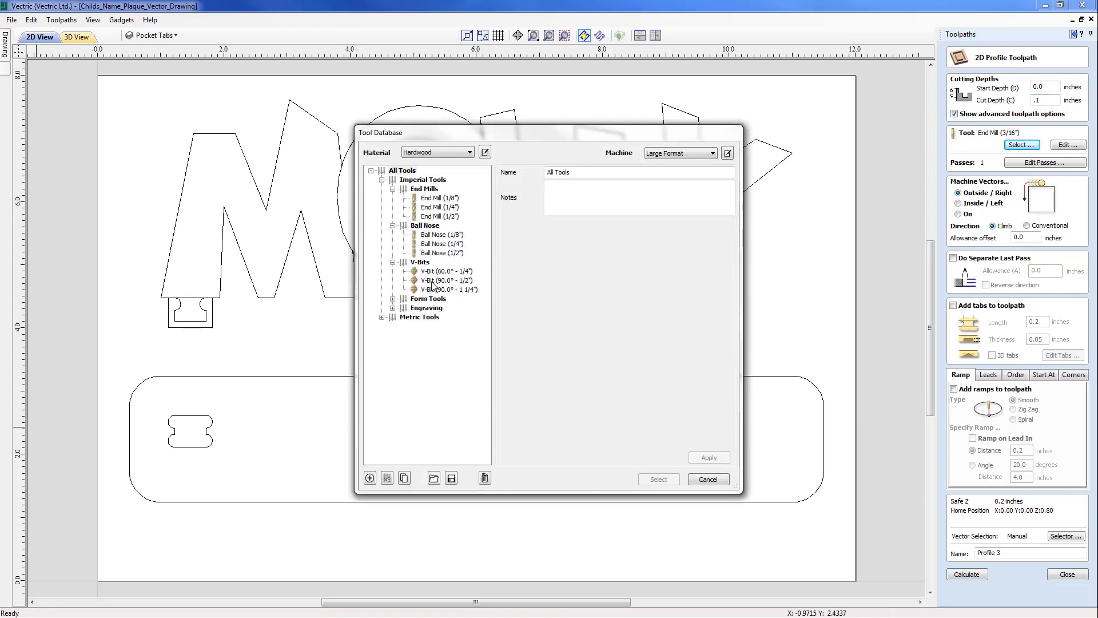
click(450, 281)
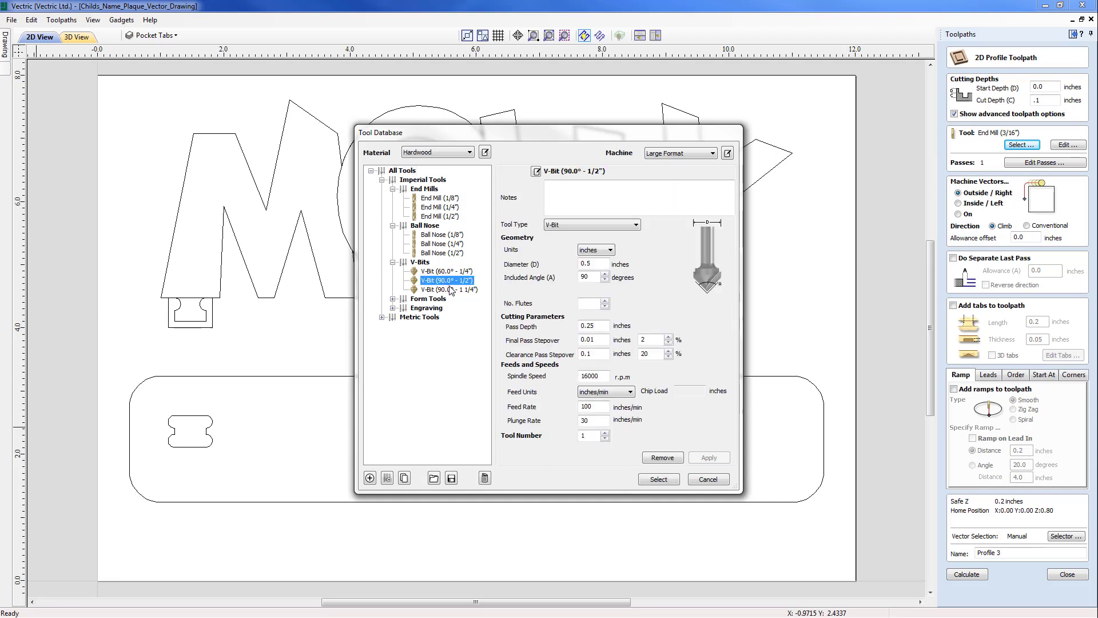
click(658, 479)
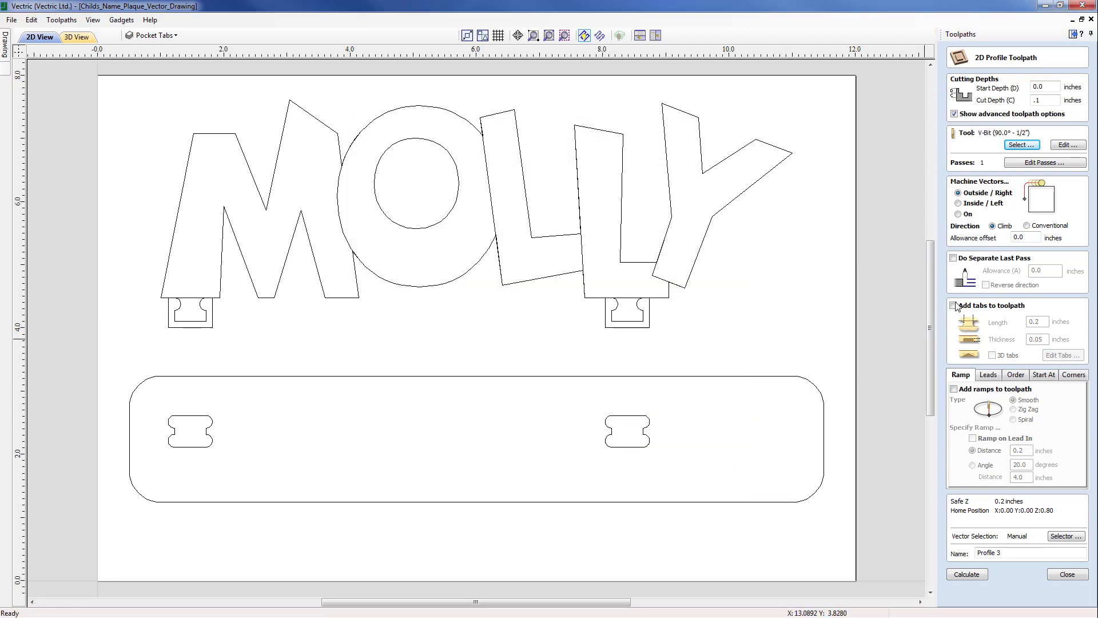
click(958, 213)
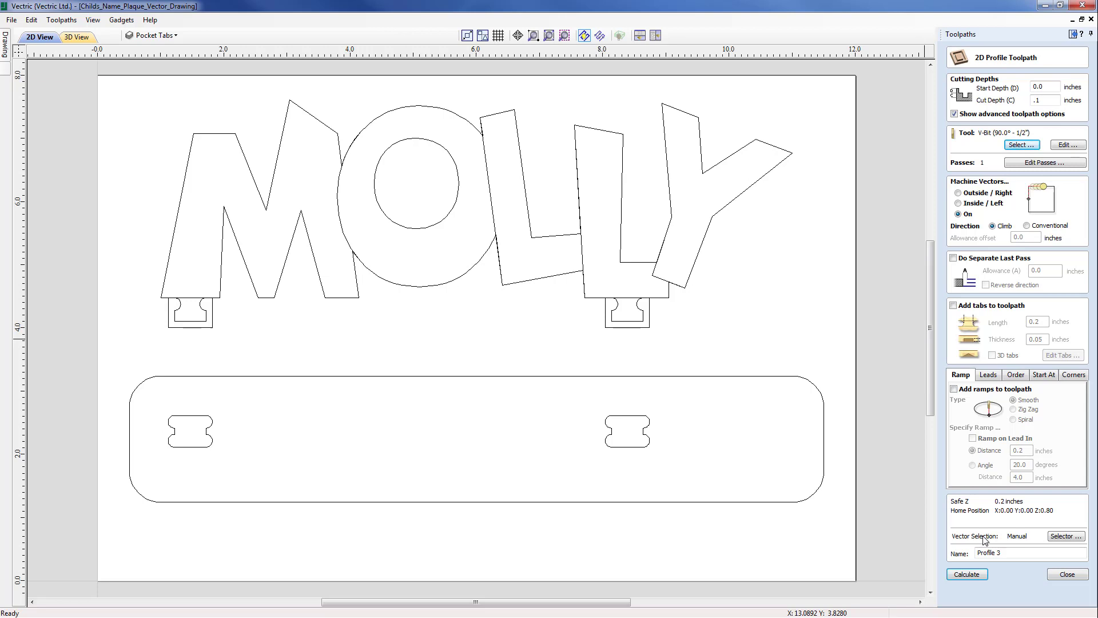
Step: Select only the Letter Bevel layer's open and closed vectors for the profile and associate that selection with the toolpath
click(1064, 537)
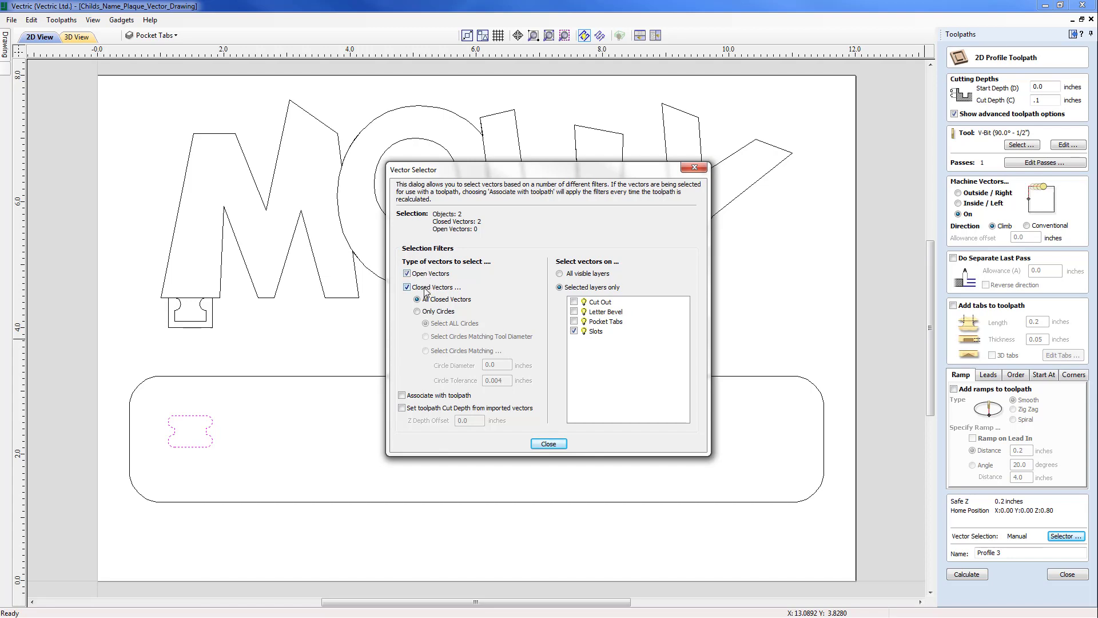
click(574, 331)
click(574, 312)
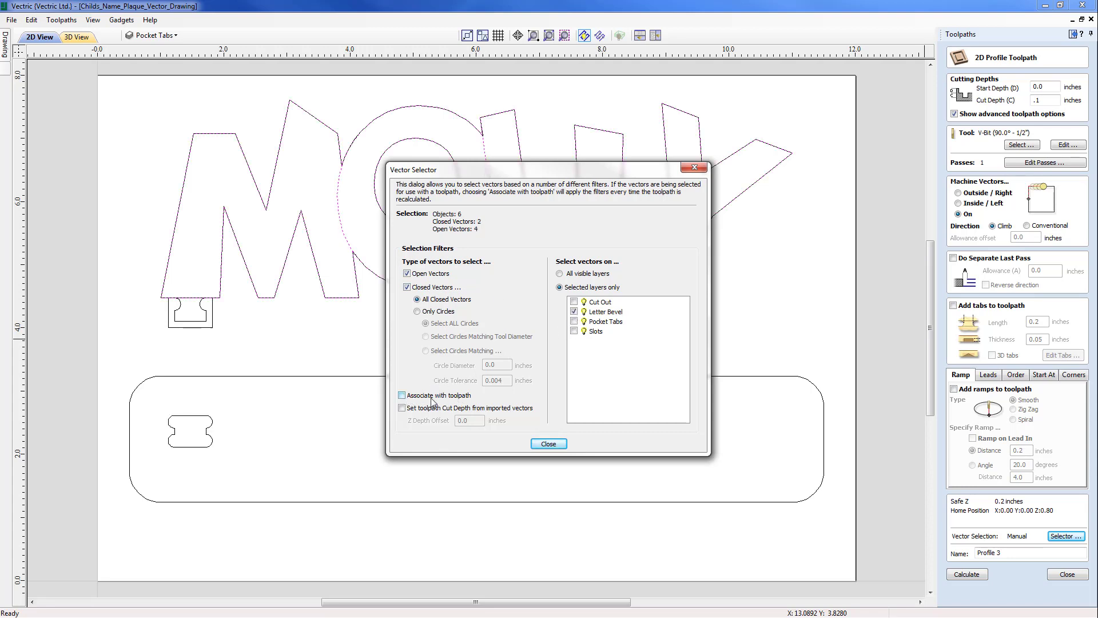
click(402, 395)
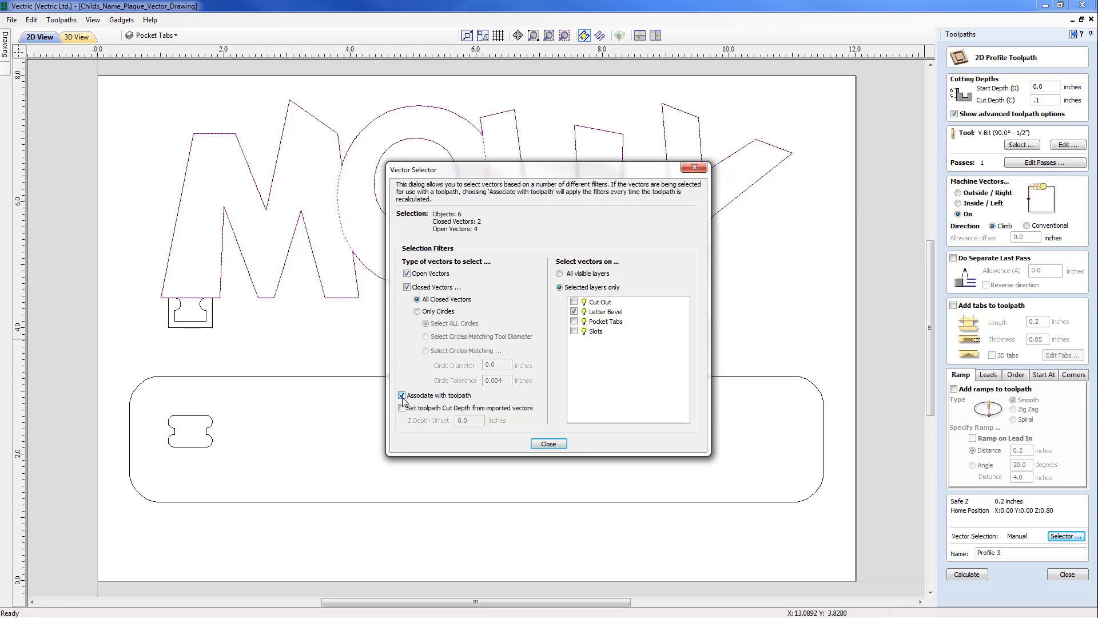
click(549, 443)
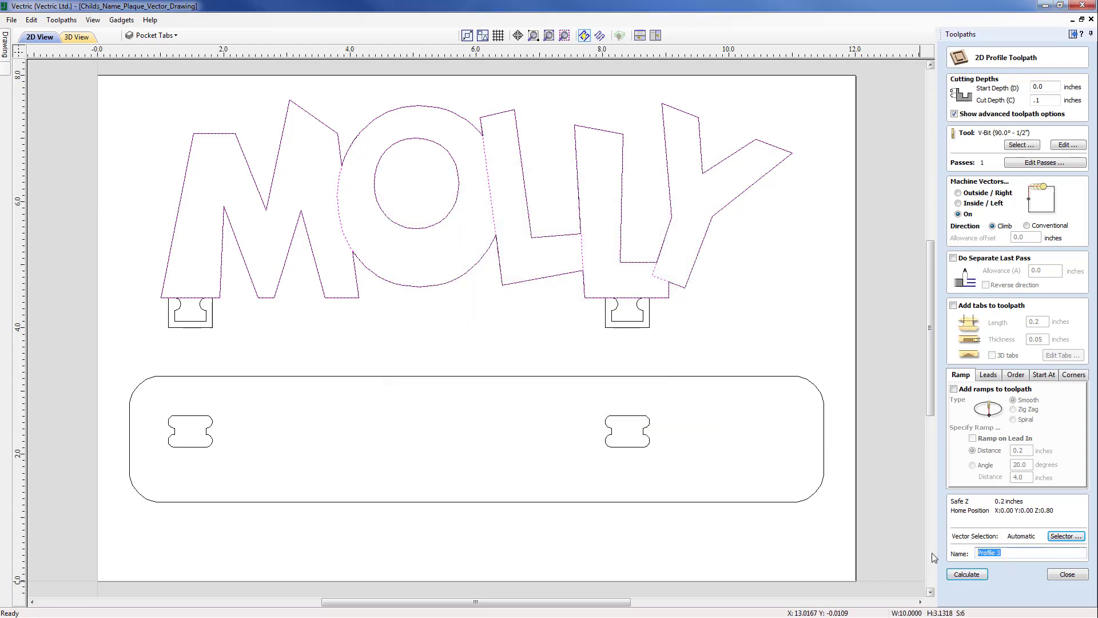
Step: Name the profile toolpath Letter Bevel and calculate it
text(Letter Bevel)
click(970, 575)
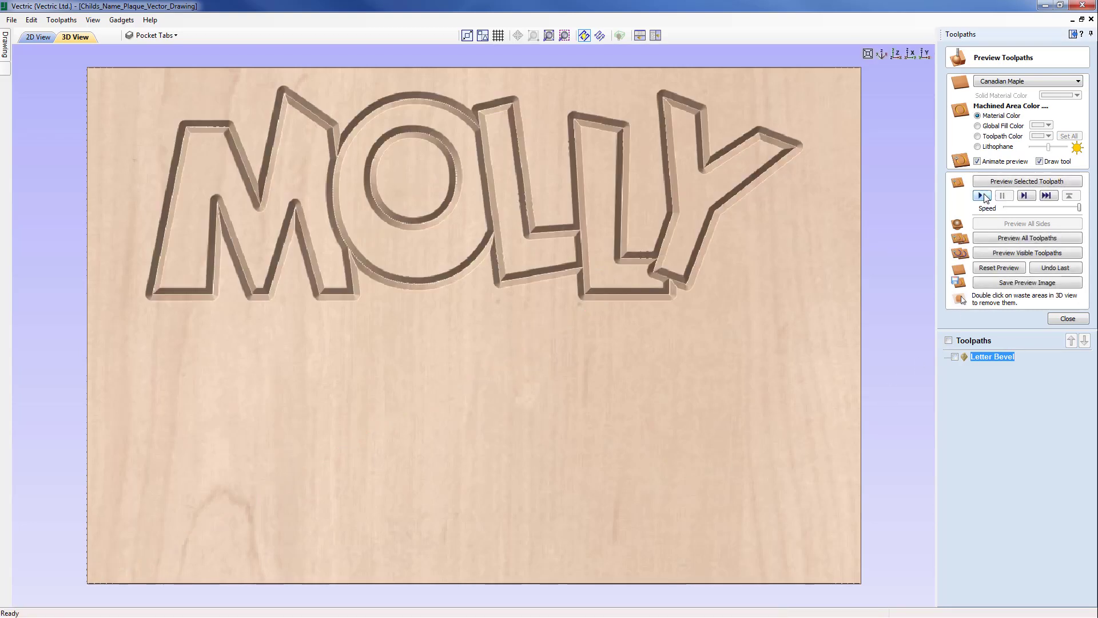
Step: Give the Letter Bevel toolpath a reddish-brown fill in the preview, inspect the beveled letters in 3D and close the preview
click(978, 136)
click(1039, 138)
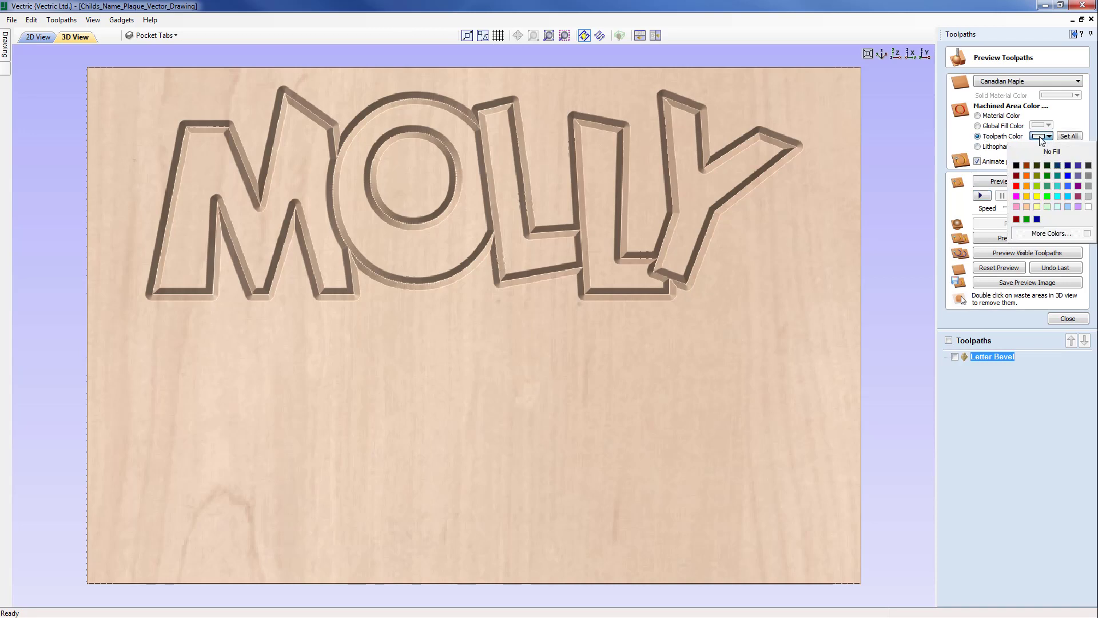
click(1028, 166)
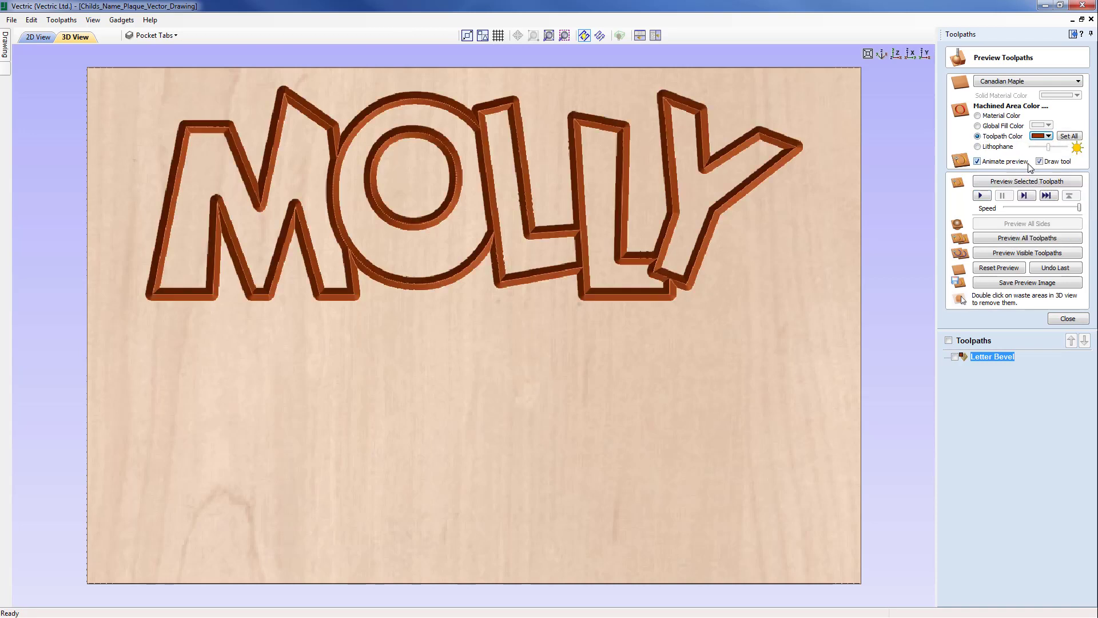
drag(585, 271, 527, 321)
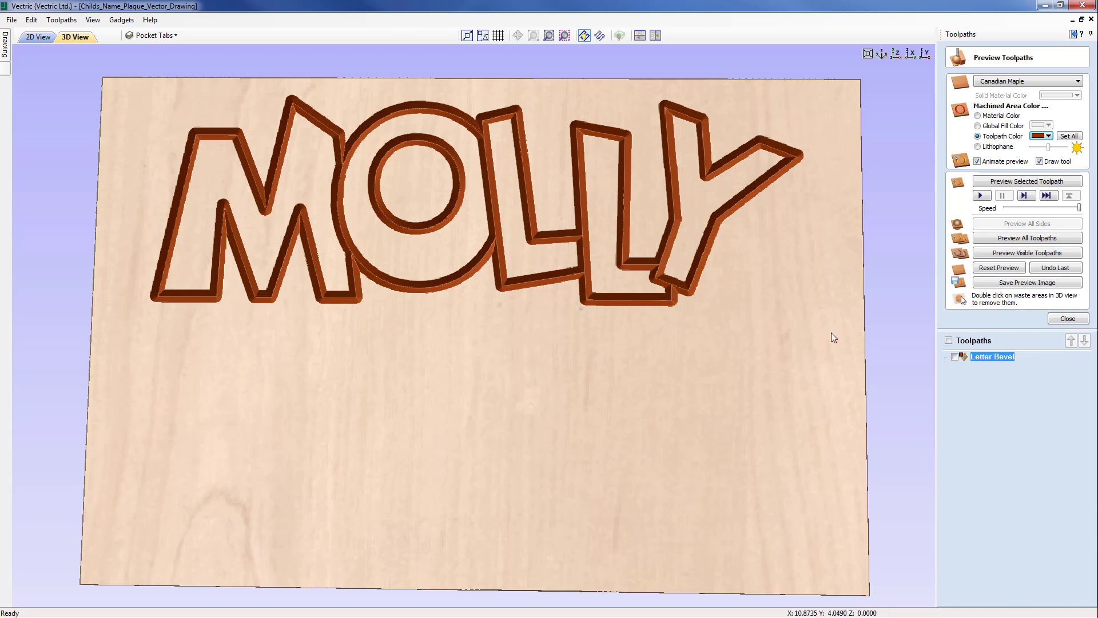
click(1065, 318)
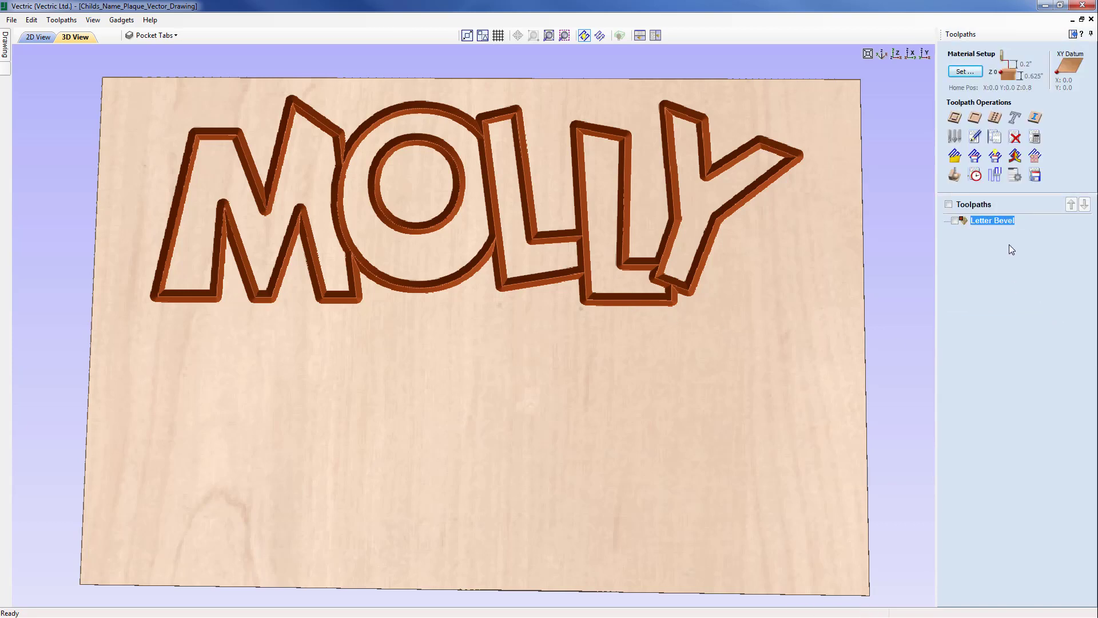
Step: Start a pocket toolpath and set its cut depth to 0.125 inches
click(975, 118)
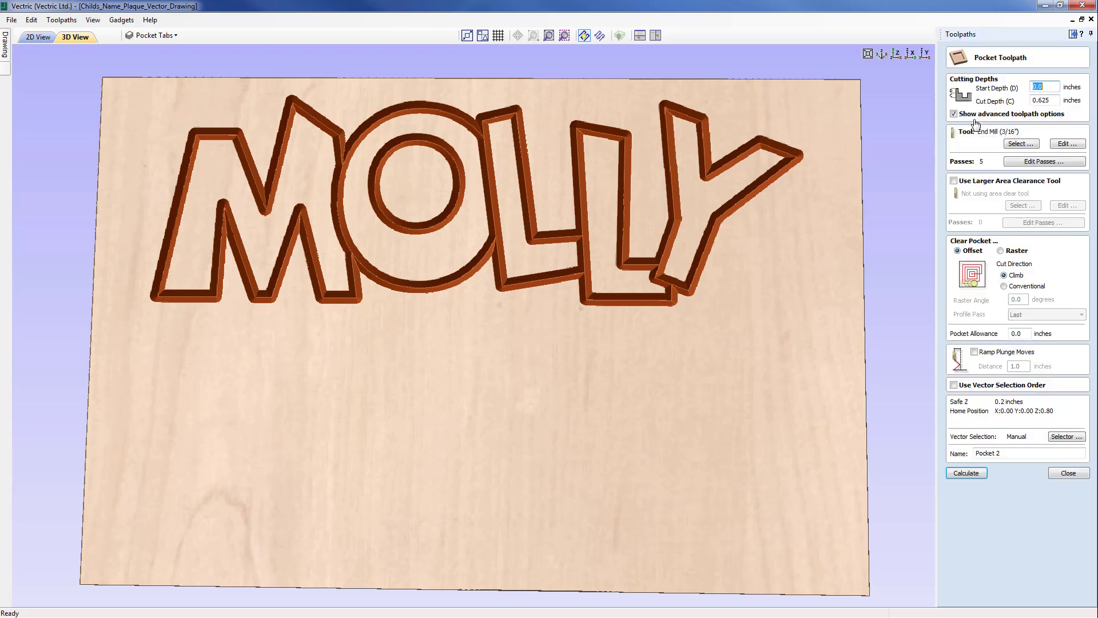
click(1051, 101)
text(.)
Step: Duplicate the 1/4" end mill in the tool database, set its diameter to 3/16 inch and copy the Hardwood End Mill (1/4") cutting settings
click(1018, 144)
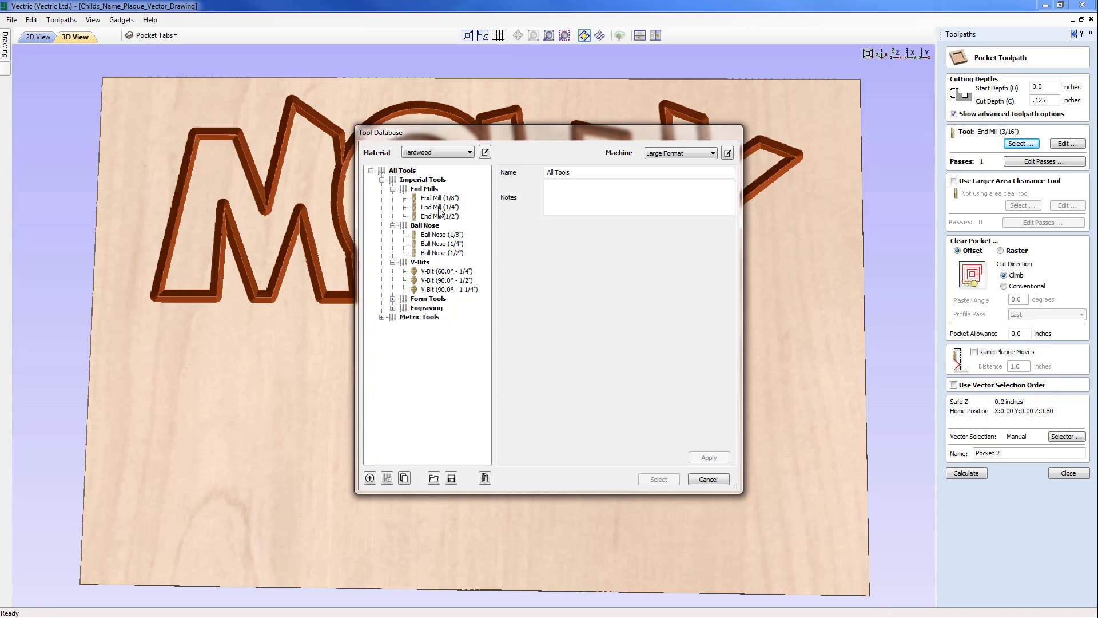
click(440, 207)
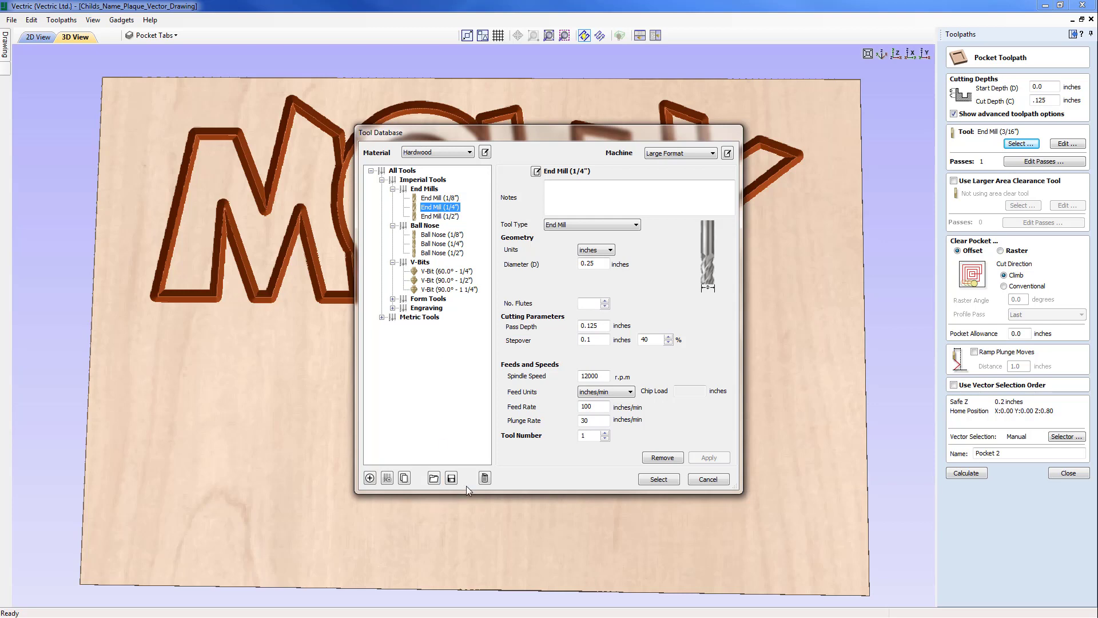
click(404, 478)
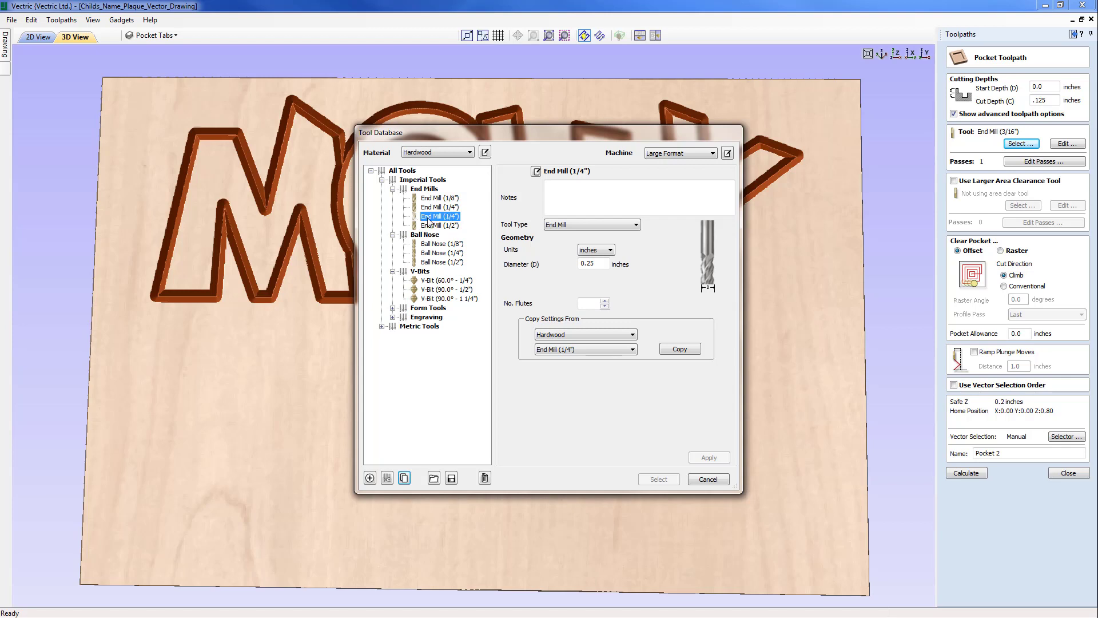
click(598, 263)
drag(599, 264, 576, 265)
text(3/16)
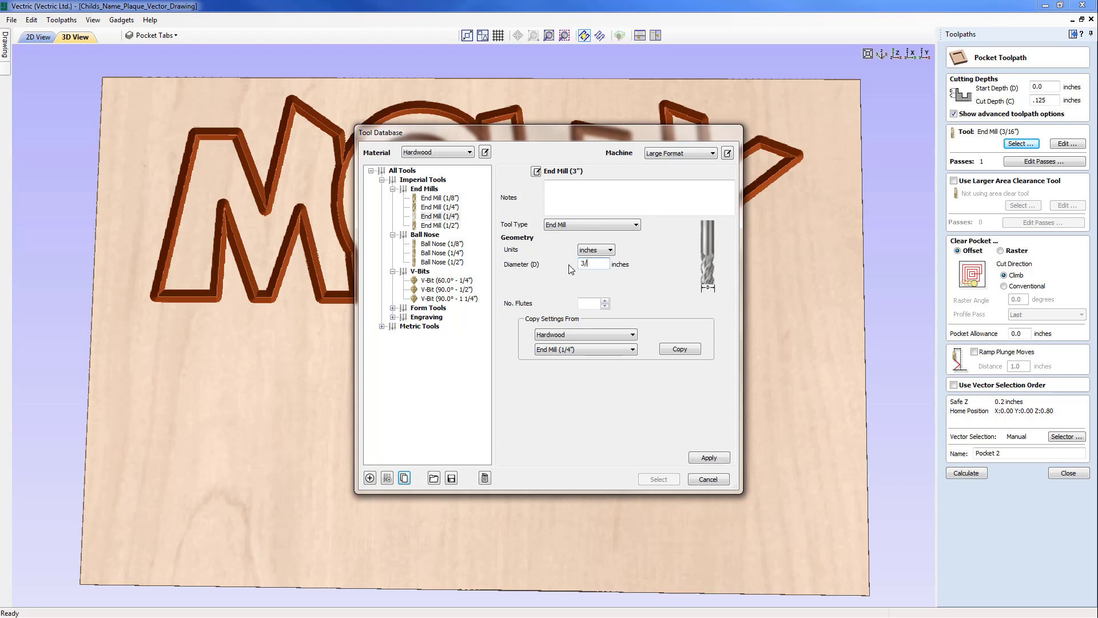
key(Tab)
click(678, 349)
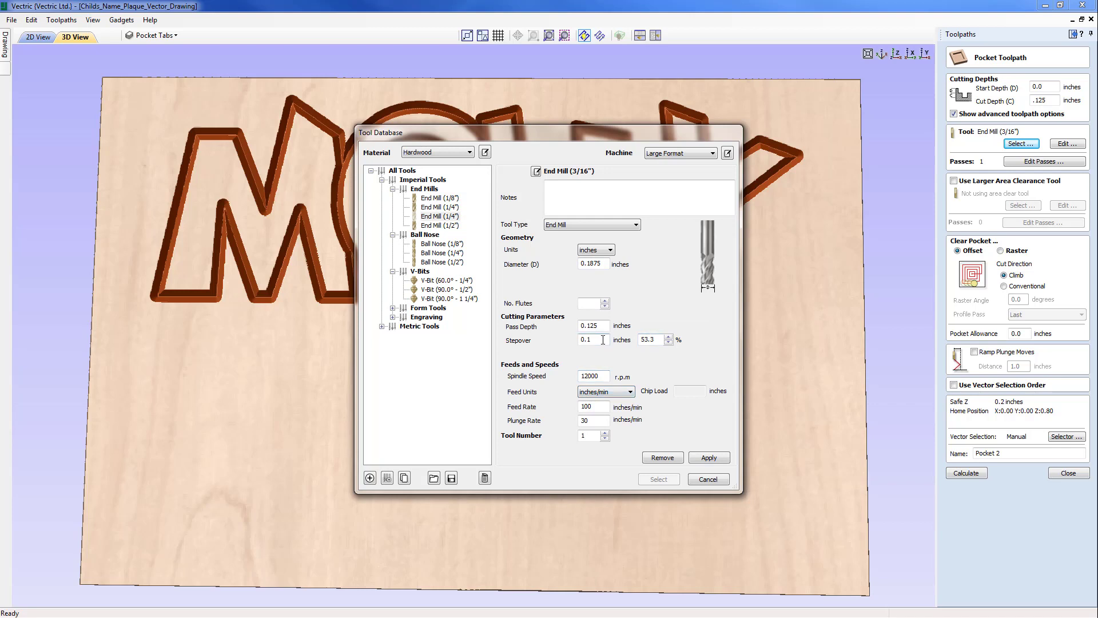
Step: Set the new 3/16" end mill's stepover to 40%, apply the changes and assign it to the pocket toolpath
double_click(643, 339)
click(713, 459)
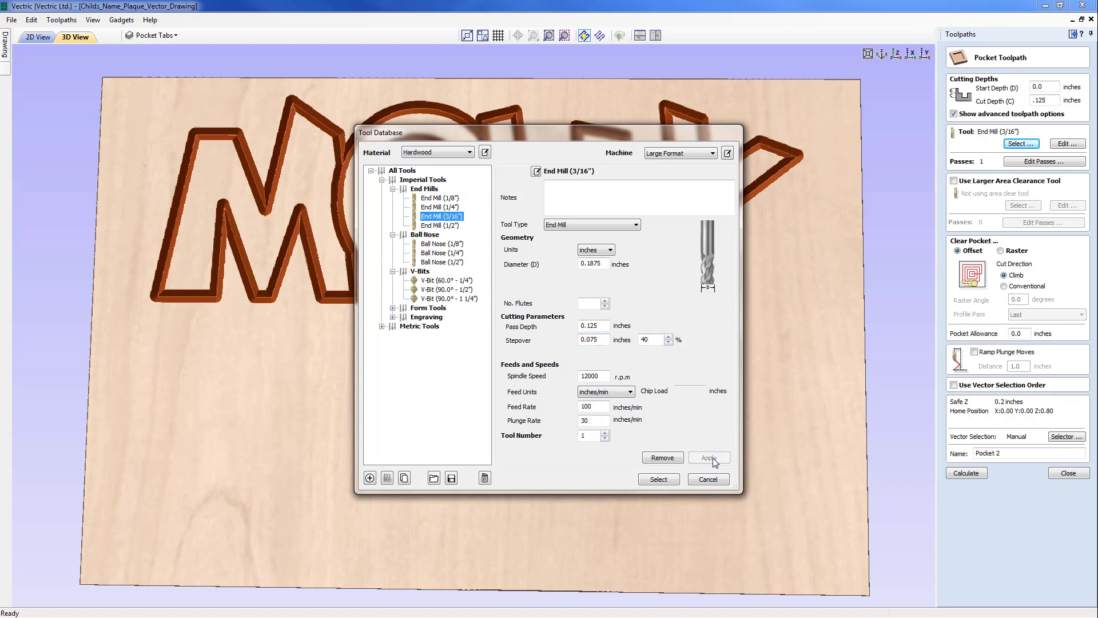
click(662, 480)
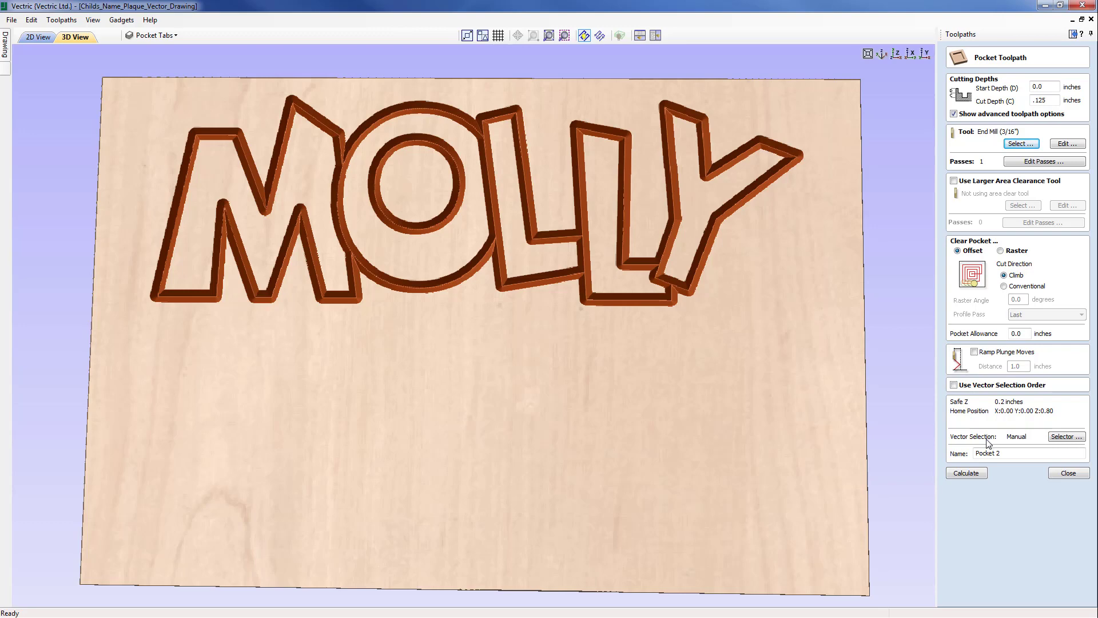
Step: Associate the Pocket Tabs layer's vectors with the pocket toolpath, name it Pocket Tabs and calculate it
click(1064, 437)
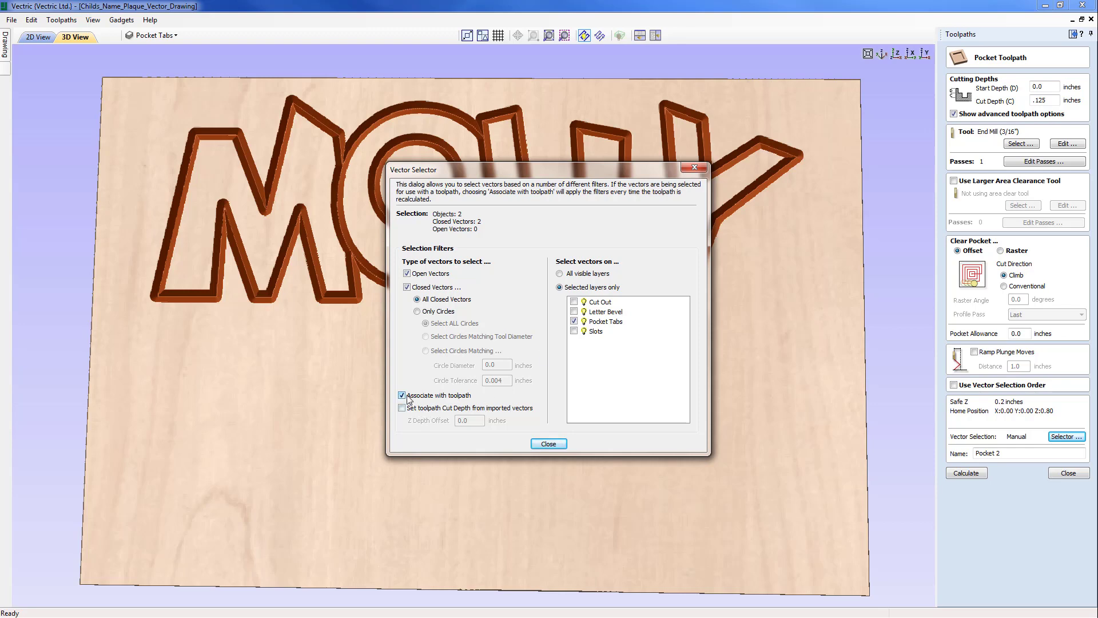
click(549, 444)
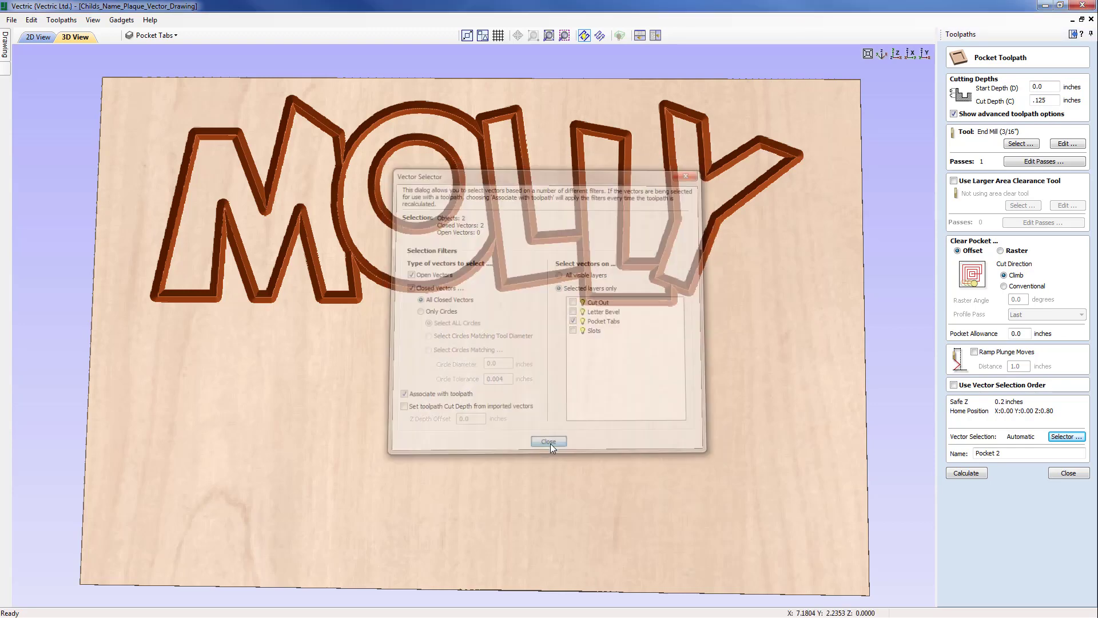
click(1001, 453)
click(1004, 453)
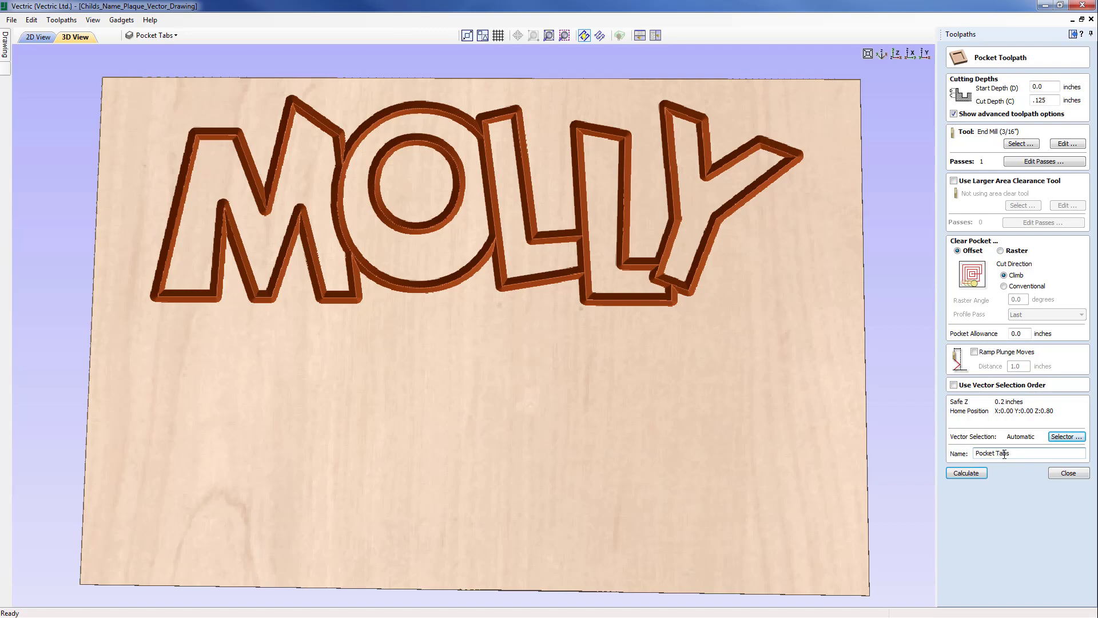
click(979, 473)
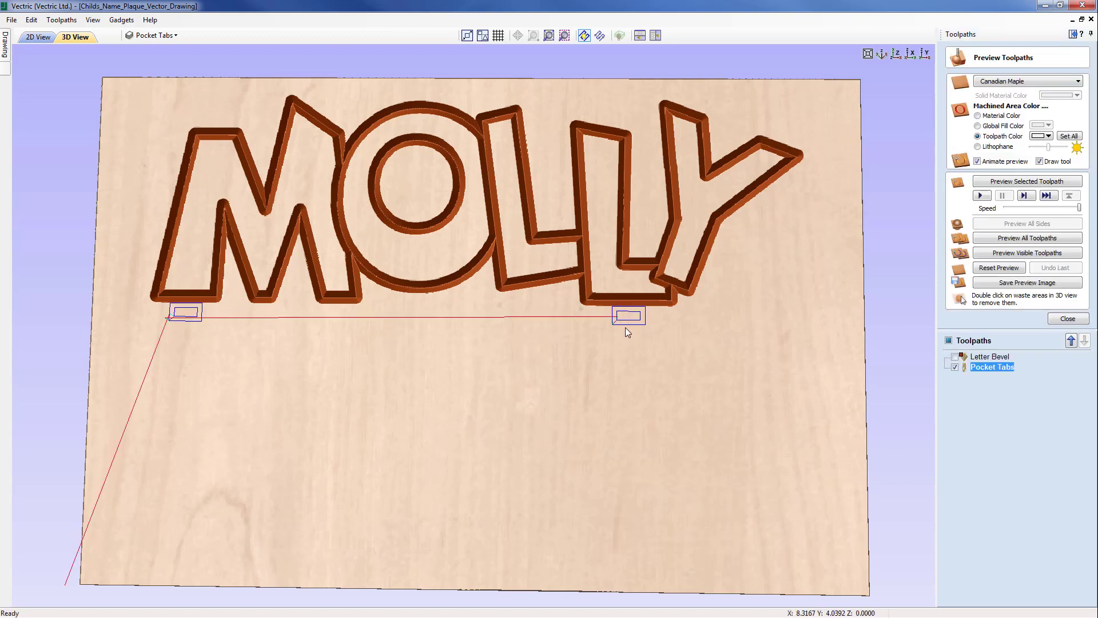
Step: Preview the Pocket Tabs toolpath and inspect the recesses below the letters in 3D
click(982, 196)
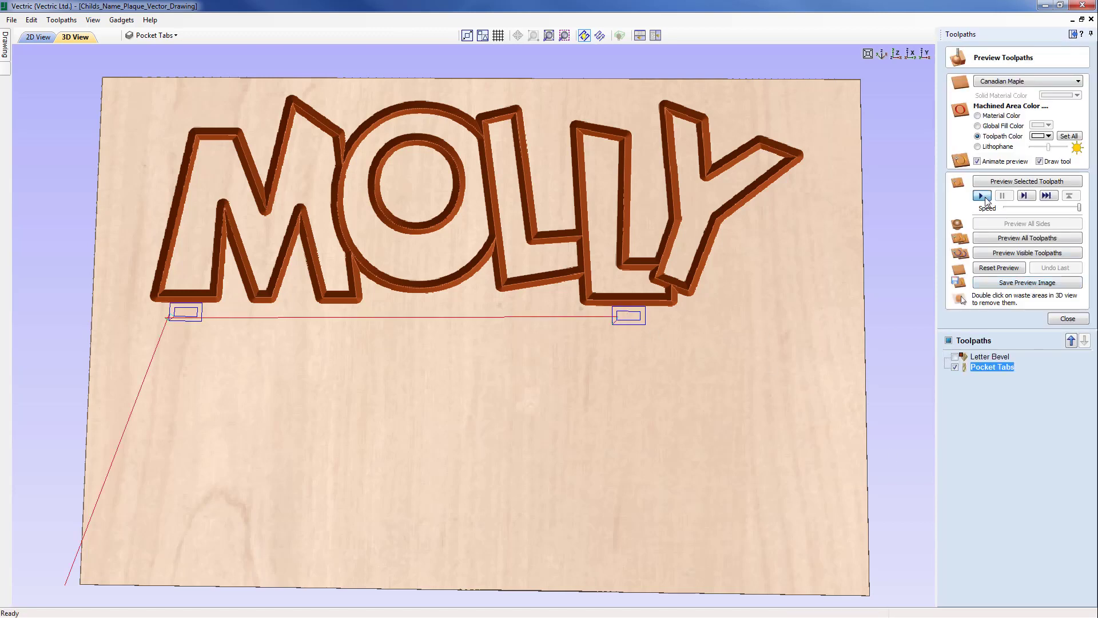
drag(596, 367, 628, 279)
scroll(624, 303, up, 4)
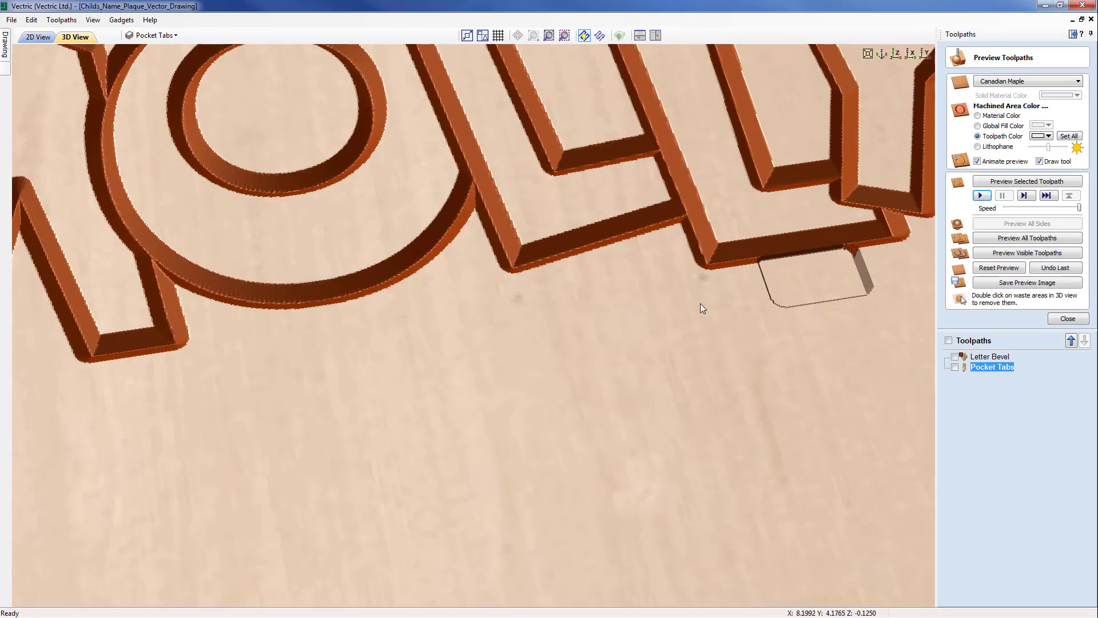
drag(700, 303, 712, 286)
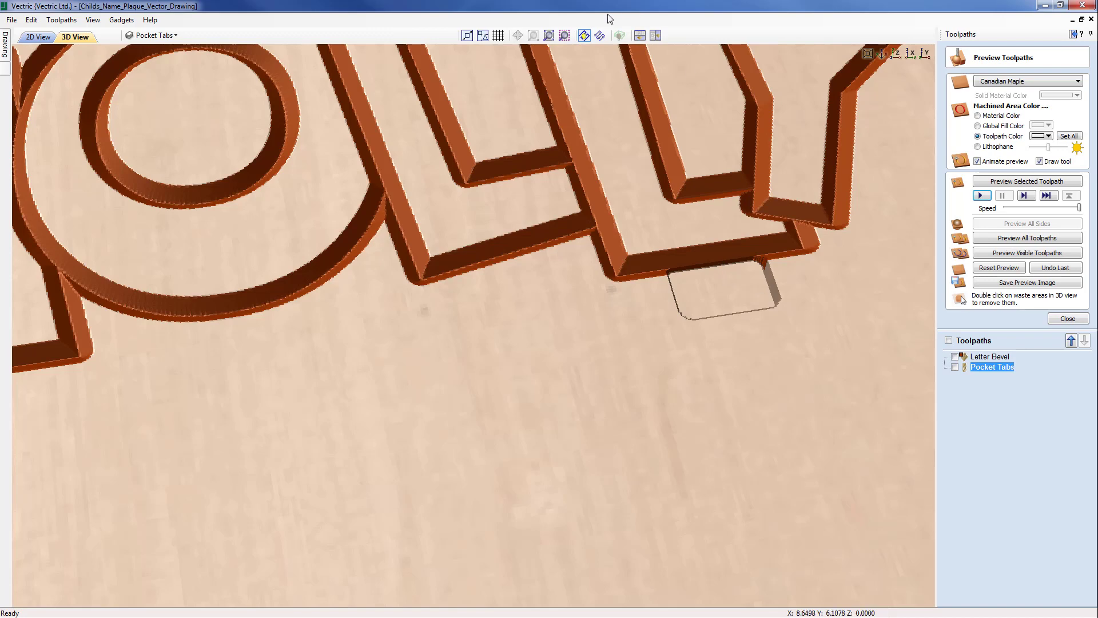
click(548, 35)
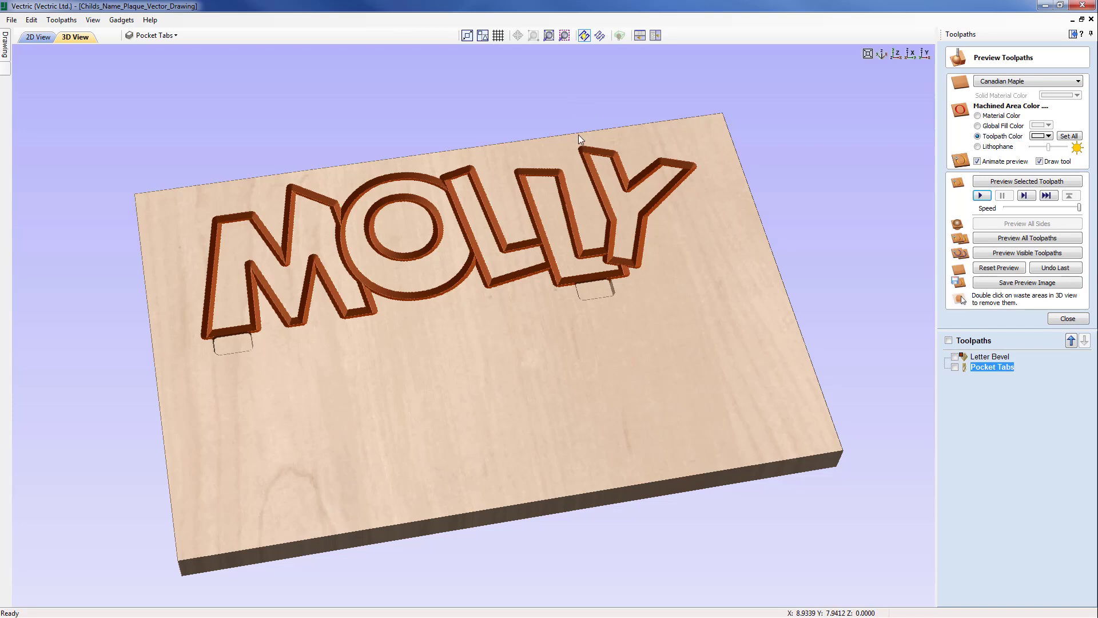
Step: Identify the two slot vectors inside the rounded base in the 2D drawing, leaving nothing selected
click(37, 37)
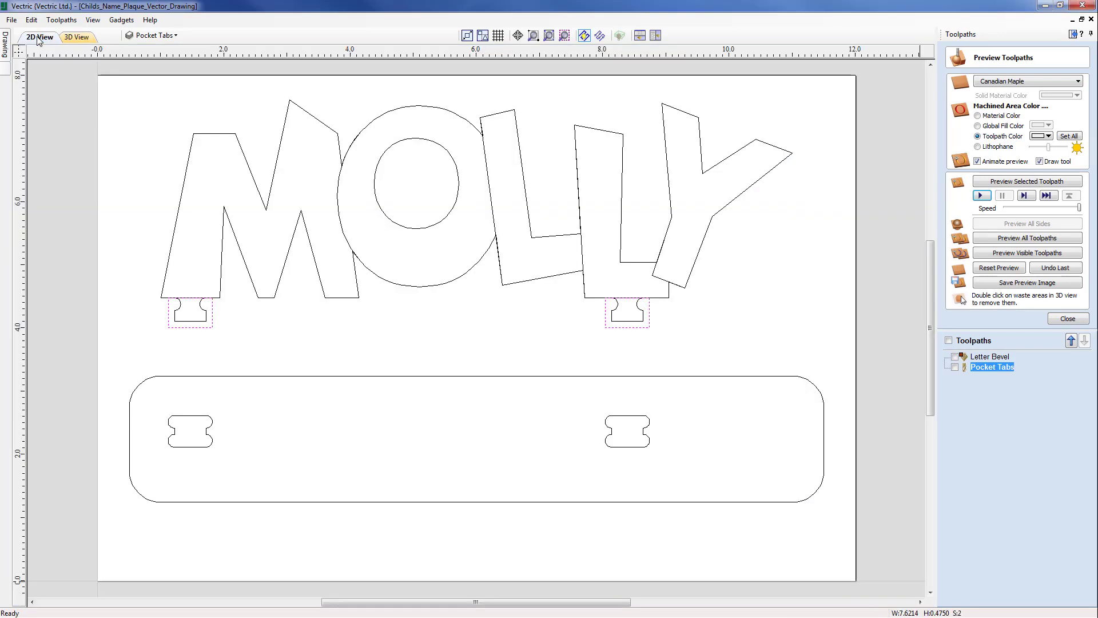
click(192, 420)
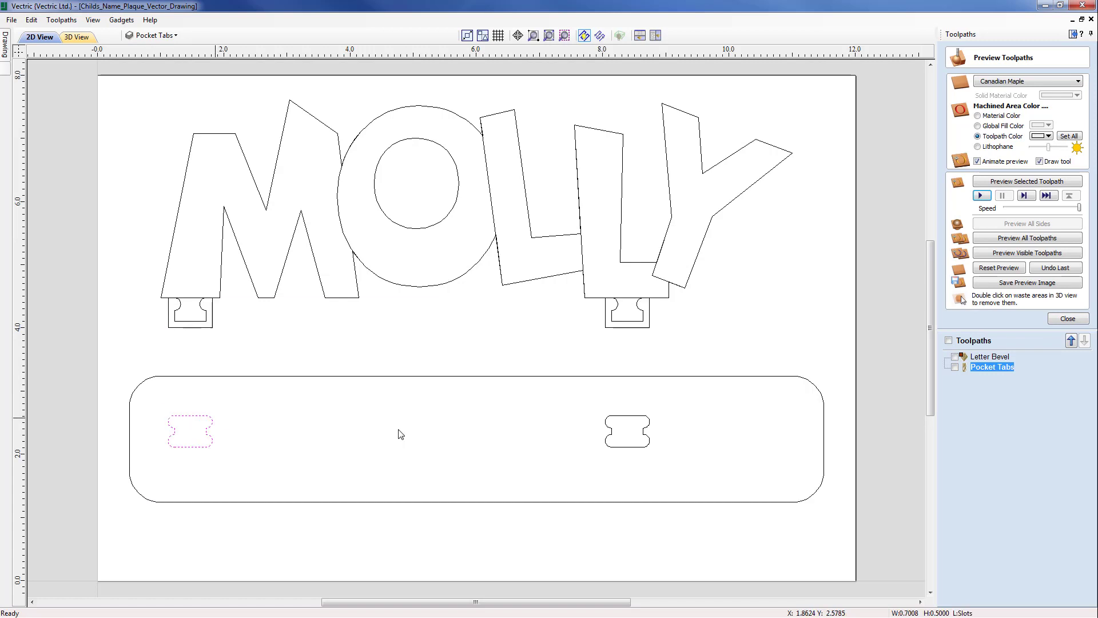
click(636, 420)
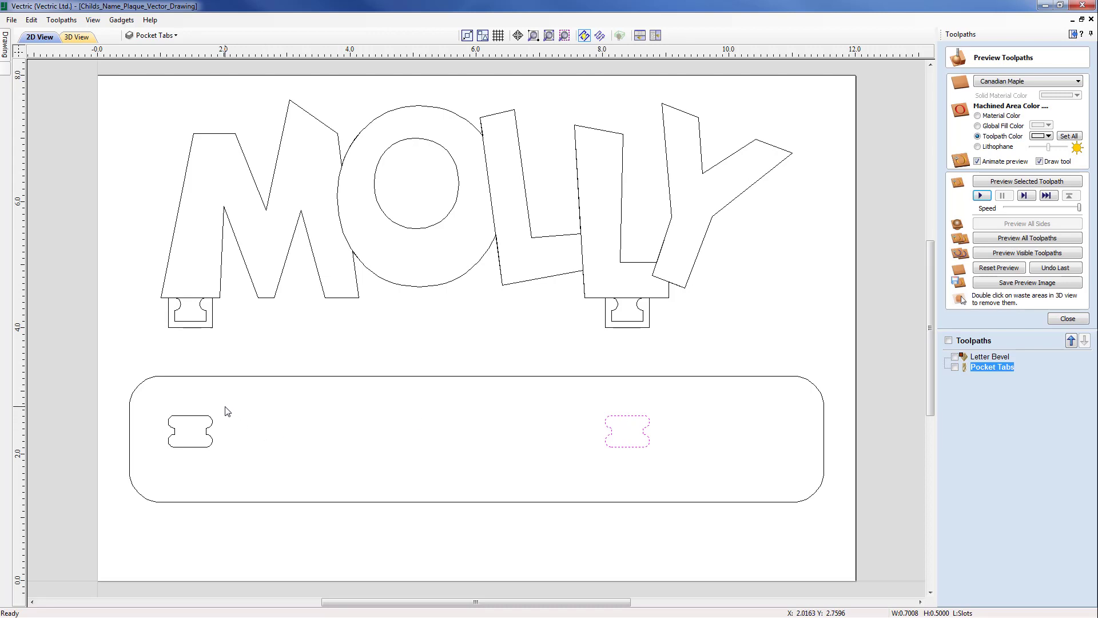
key(Escape)
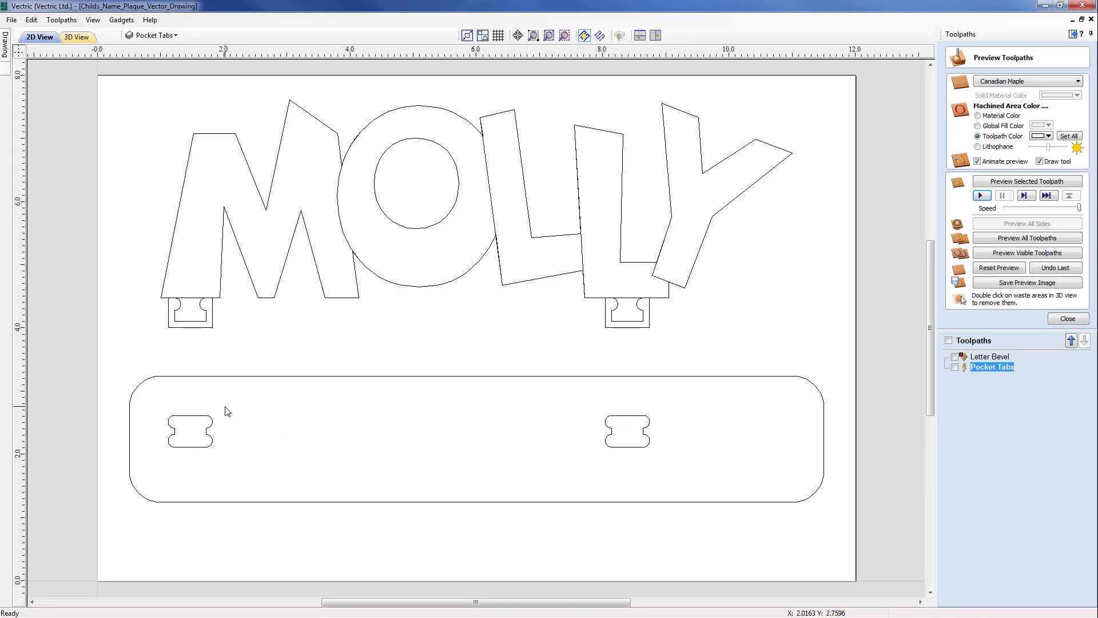
Step: Close the preview and start another pocket toolpath with a cut depth of 0.375 inches
click(1067, 319)
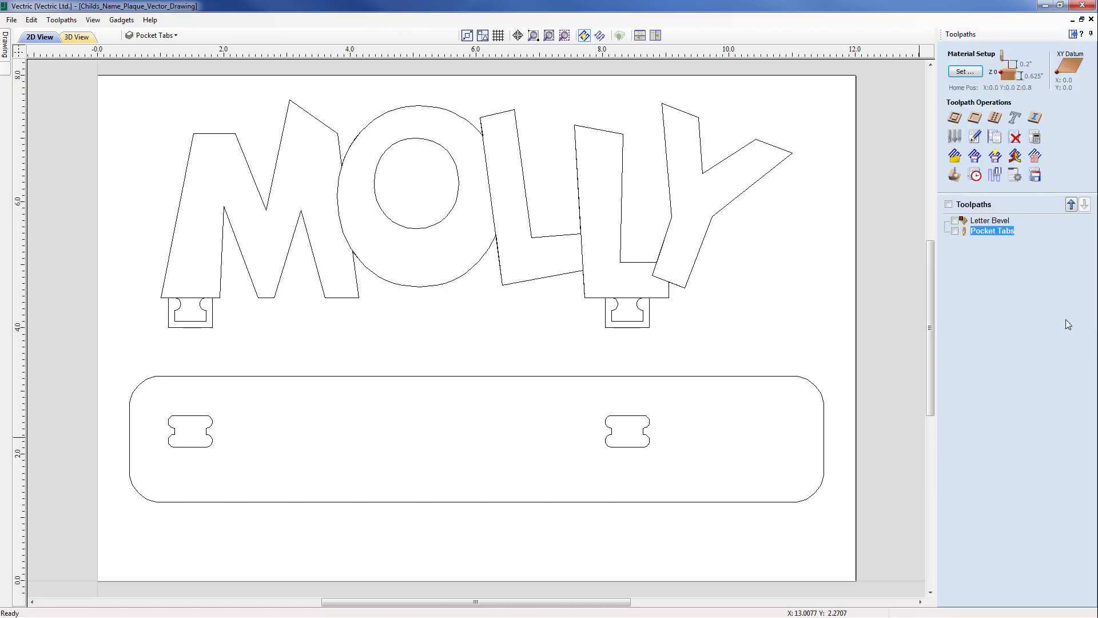
click(975, 120)
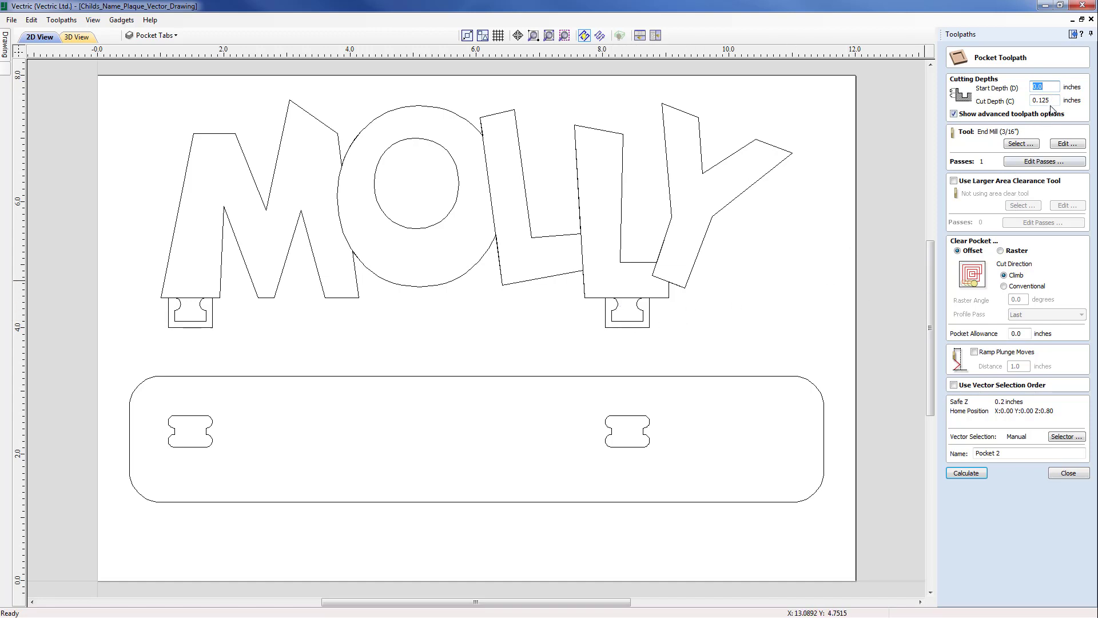
drag(1052, 101, 1001, 109)
text(.375)
Step: Select only the Slots layer's vectors for the pocket and associate that selection with the toolpath
click(1066, 436)
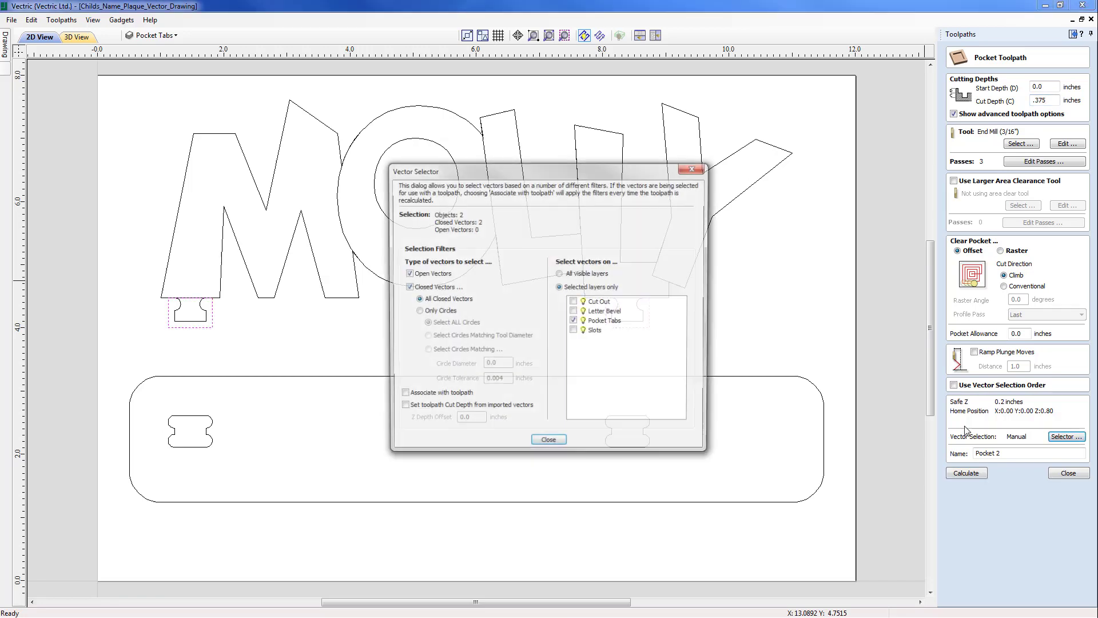
click(575, 322)
click(575, 332)
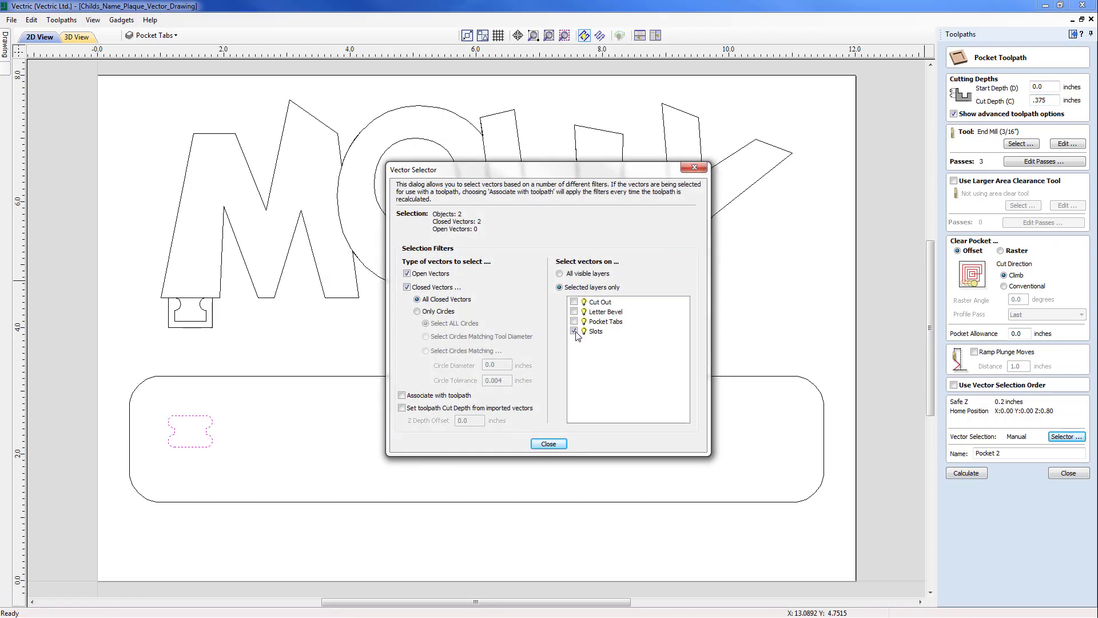
click(554, 444)
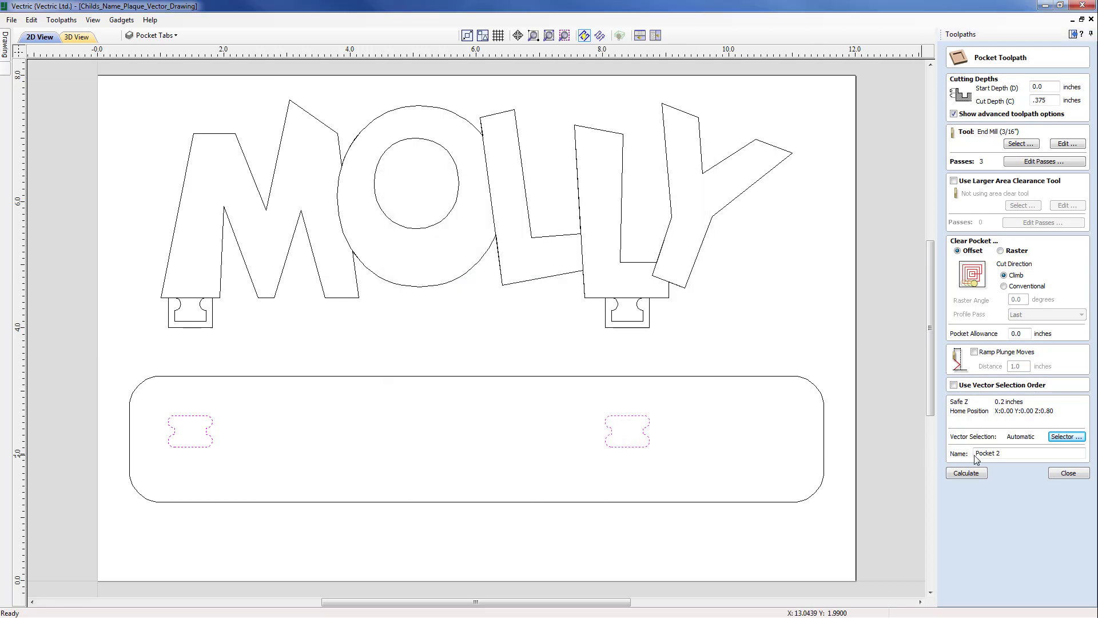
Step: Name the pocket toolpath Slots and calculate it
drag(1002, 453, 952, 454)
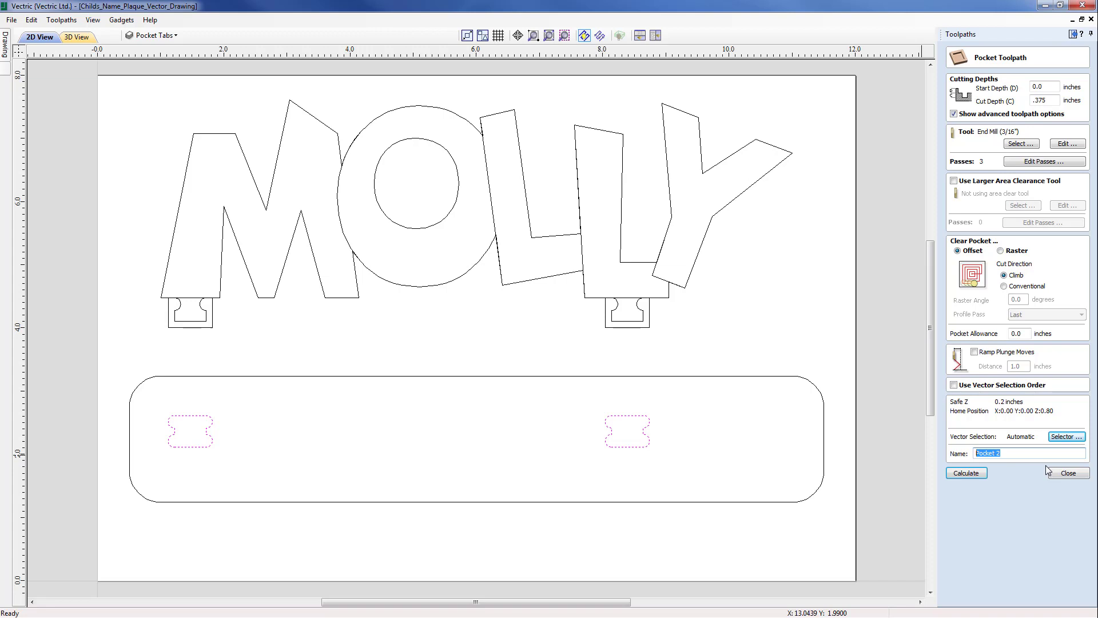
text(Slots)
click(967, 473)
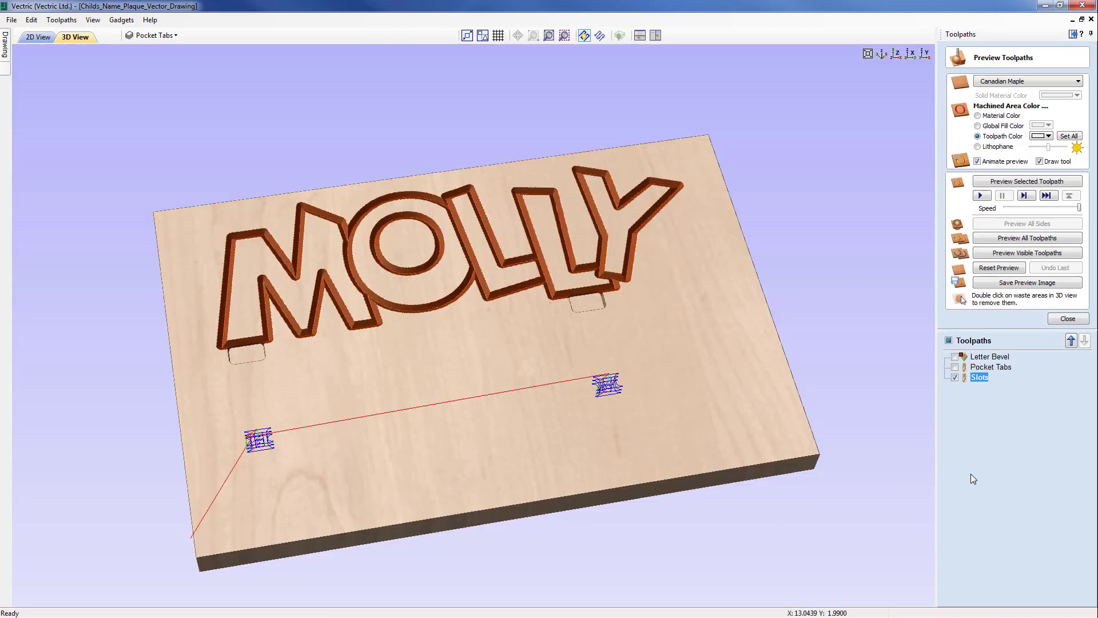
Step: Preview the Slots toolpath and inspect the slots cut into the base in 3D
mouse_move(537, 427)
mouse_down()
mouse_move(535, 458)
mouse_move(528, 428)
mouse_up()
click(981, 195)
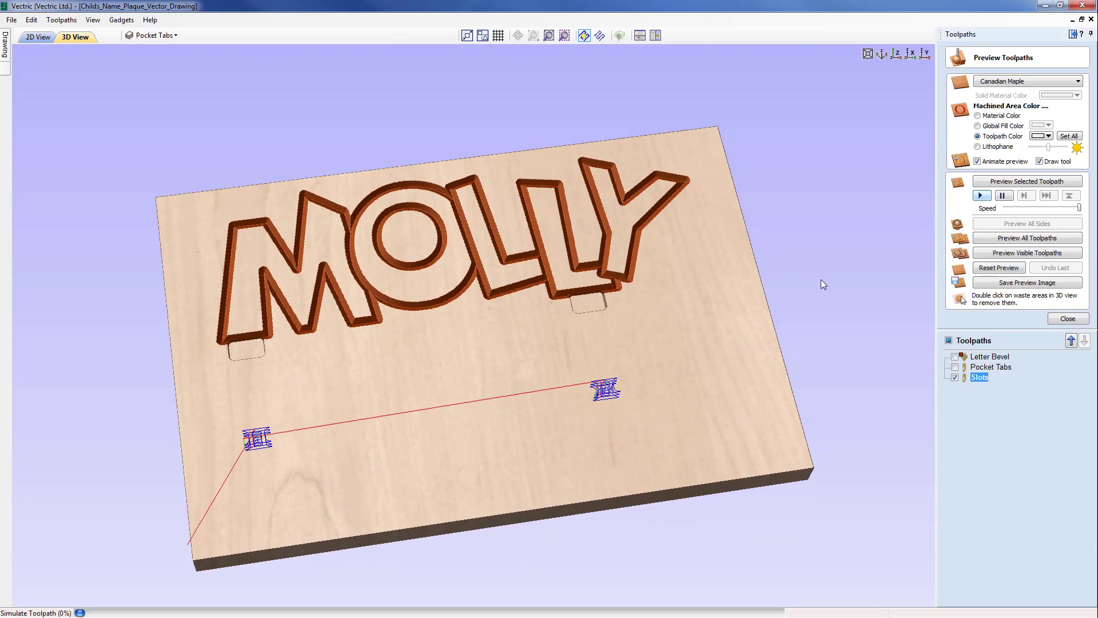
drag(550, 392, 525, 348)
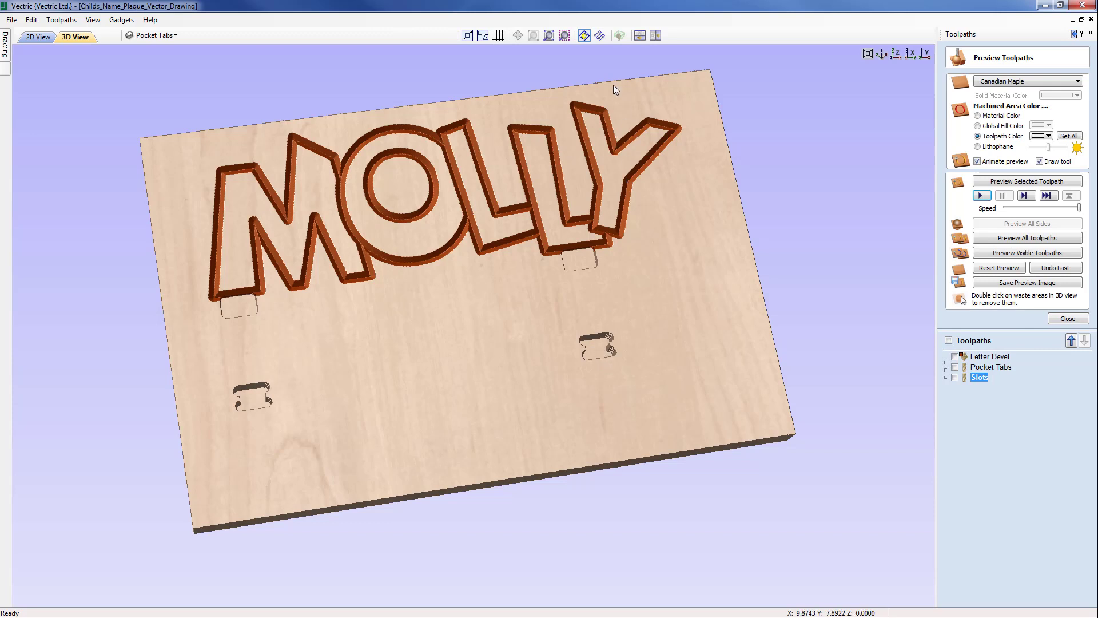
Step: Stack the 2D and 3D views and show the Slots toolpath, examining its path inside the slot near the base's far end
click(640, 35)
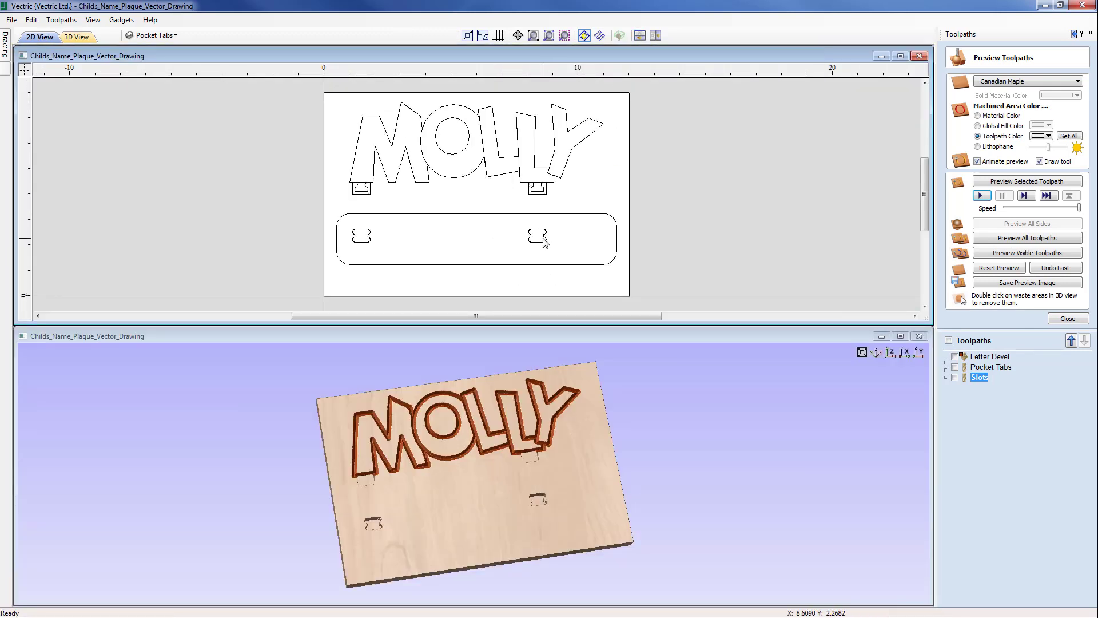
scroll(543, 240, up, 5)
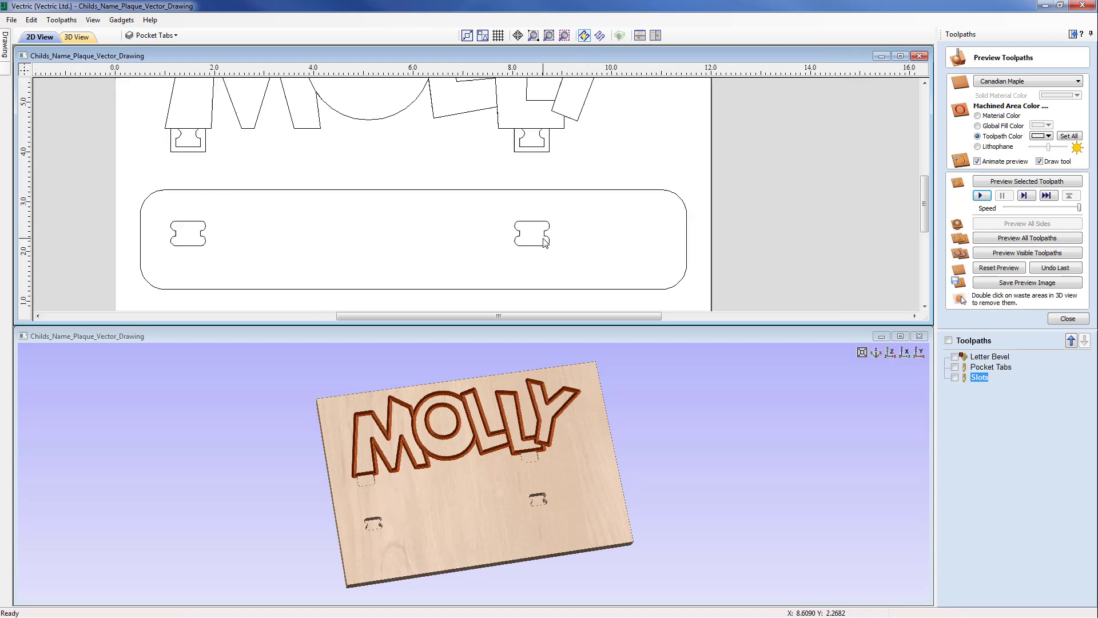
click(955, 377)
middle_drag(732, 269, 679, 255)
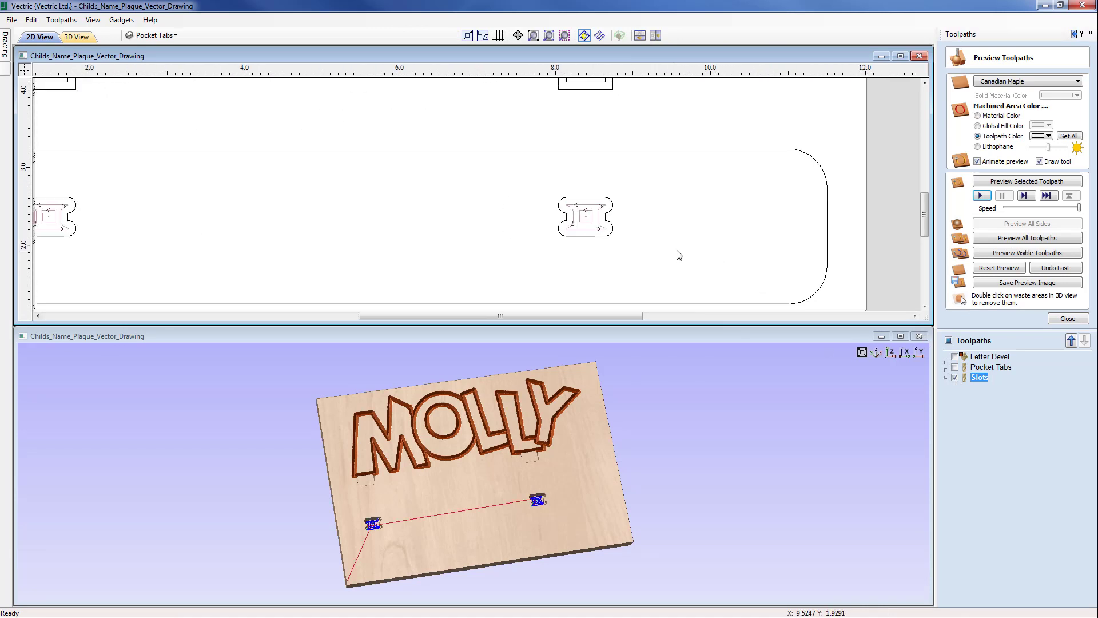
scroll(679, 255, up, 1)
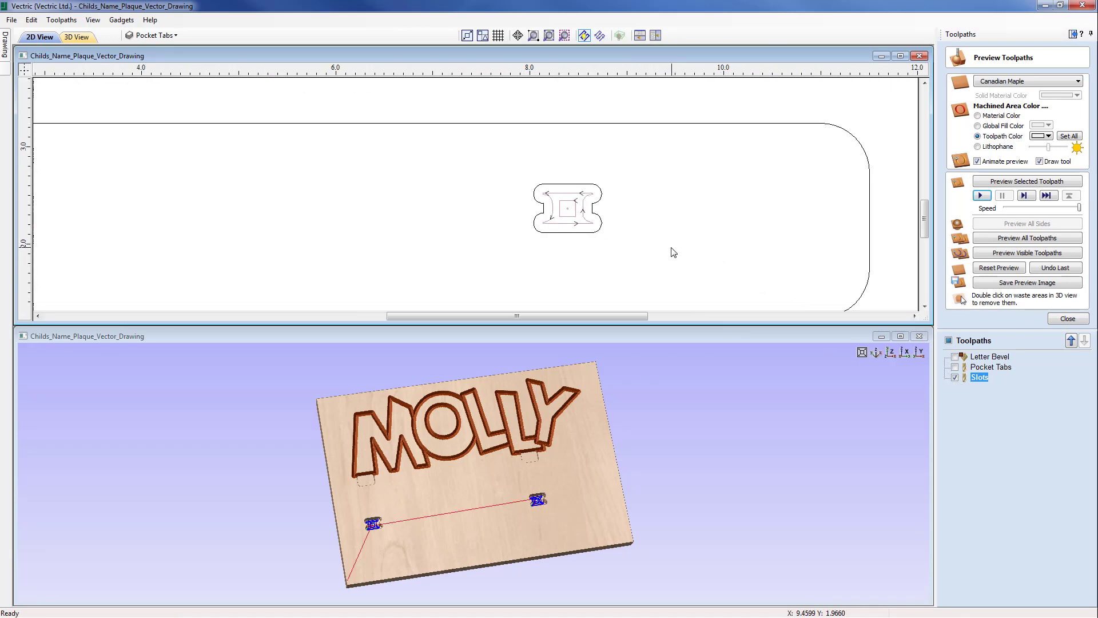
Step: Switch the 2D toolpath drawing style to solid and examine the area cleared inside the slot
click(600, 36)
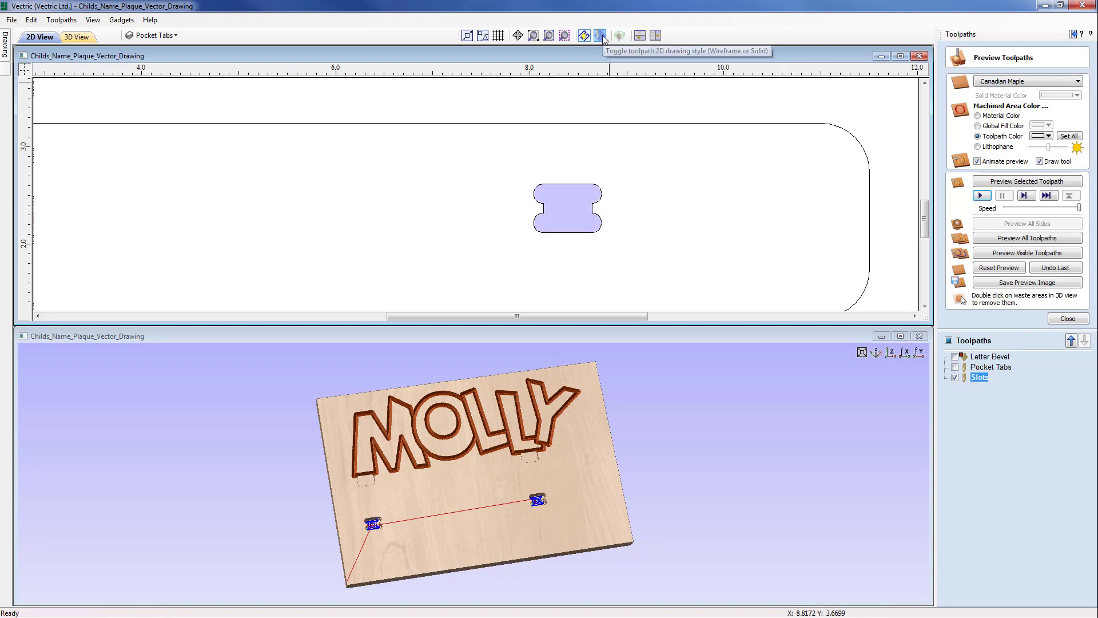
scroll(598, 221, up, 5)
scroll(594, 216, up, 1)
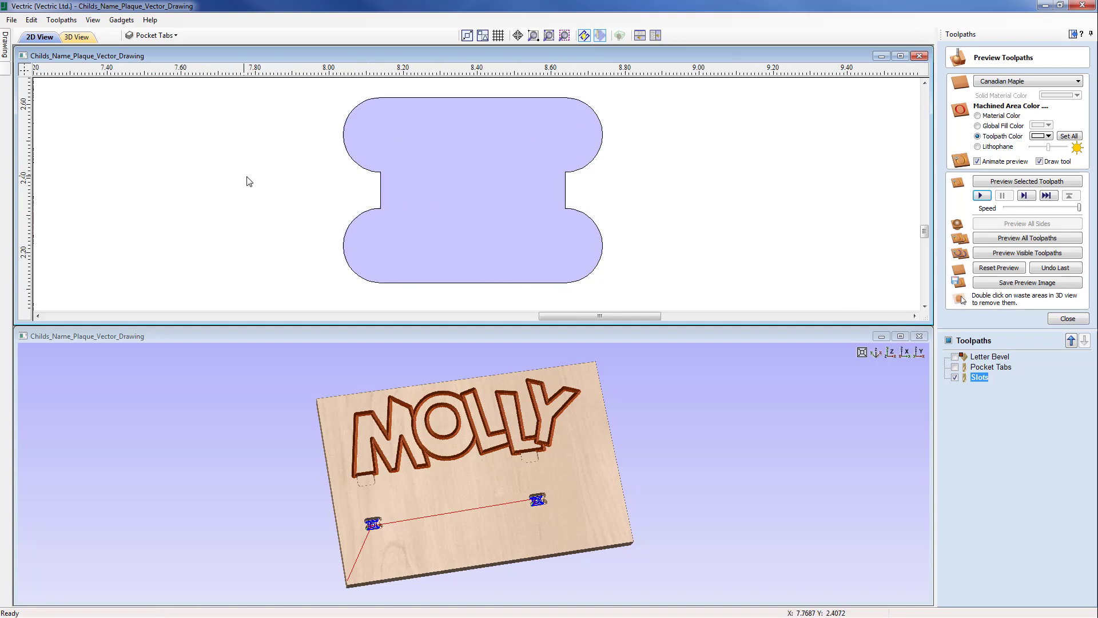
scroll(251, 179, down, 1)
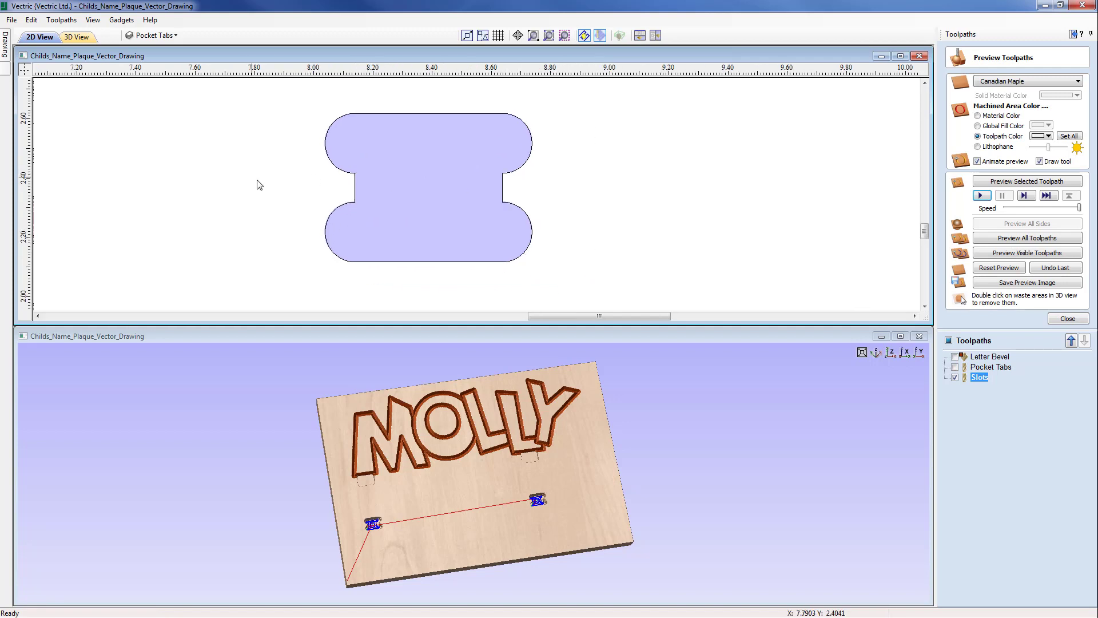
Step: Edit the Slots toolpath to use a negative pocket allowance and recalculate it
double_click(966, 382)
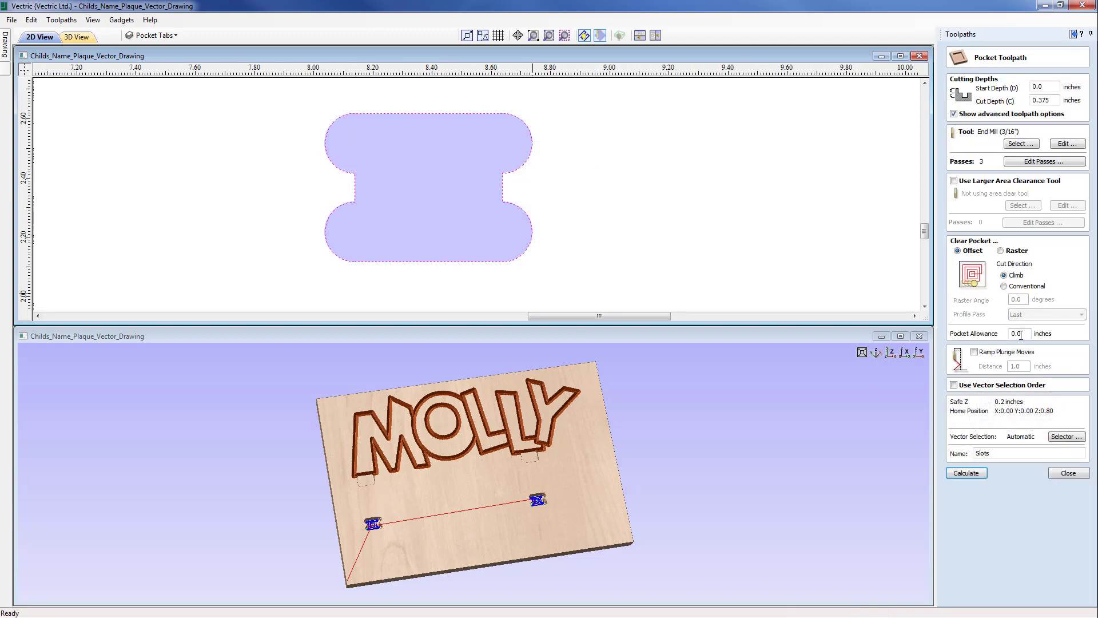
drag(1023, 334, 1003, 337)
text(-)
click(979, 476)
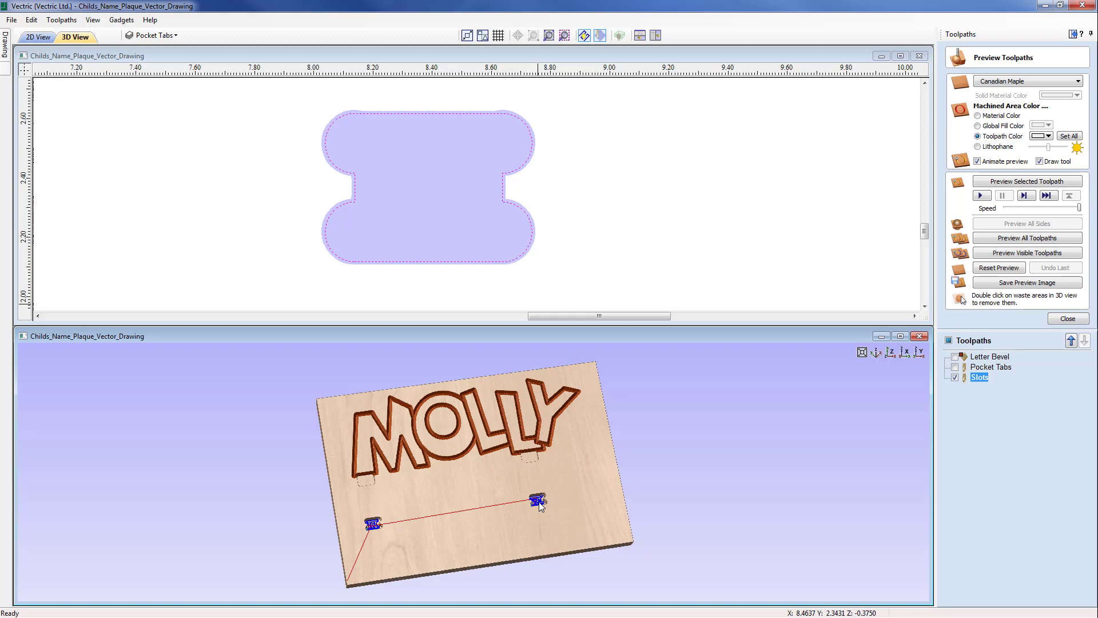
Step: Preview the recalculated Slots toolpath and inspect the base slots in a full-size 3D view
click(981, 196)
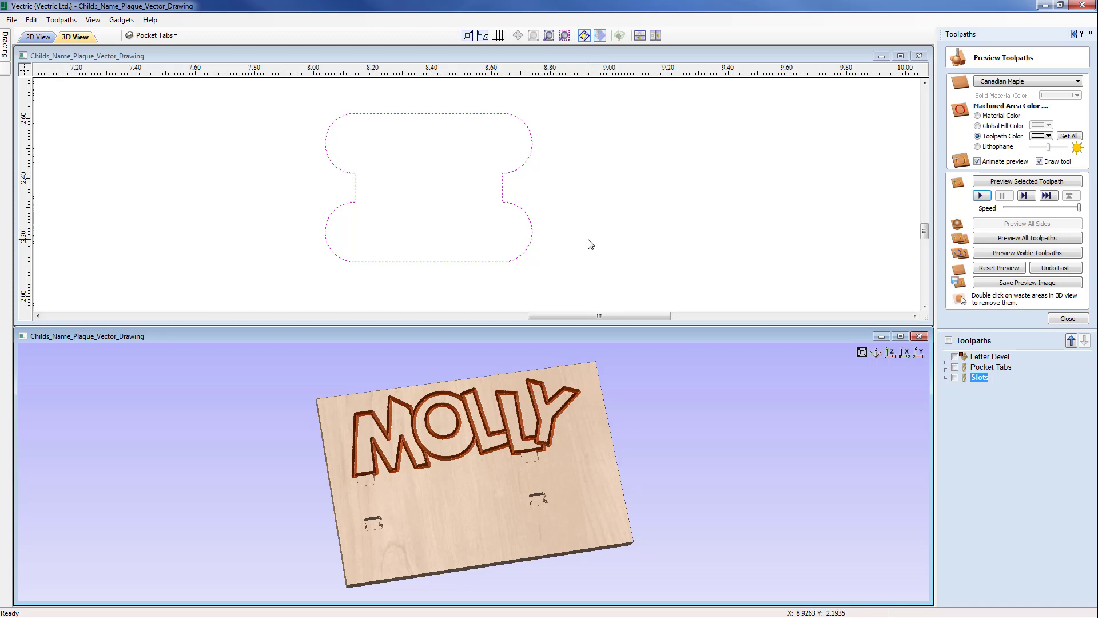
click(900, 336)
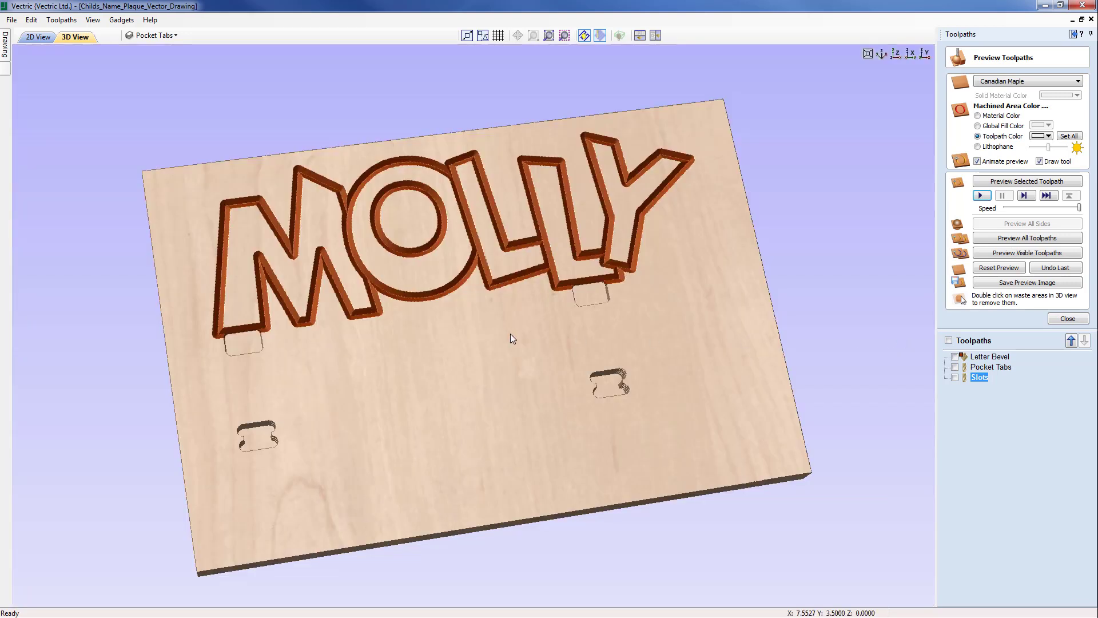
scroll(516, 413, down, 3)
drag(516, 446, 513, 362)
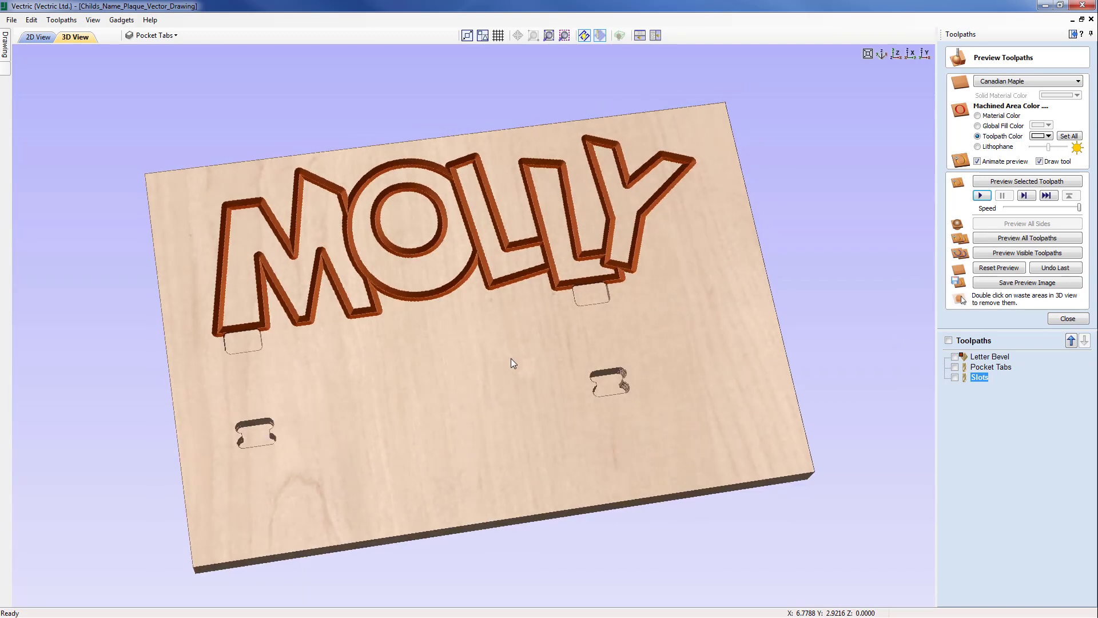
click(1065, 320)
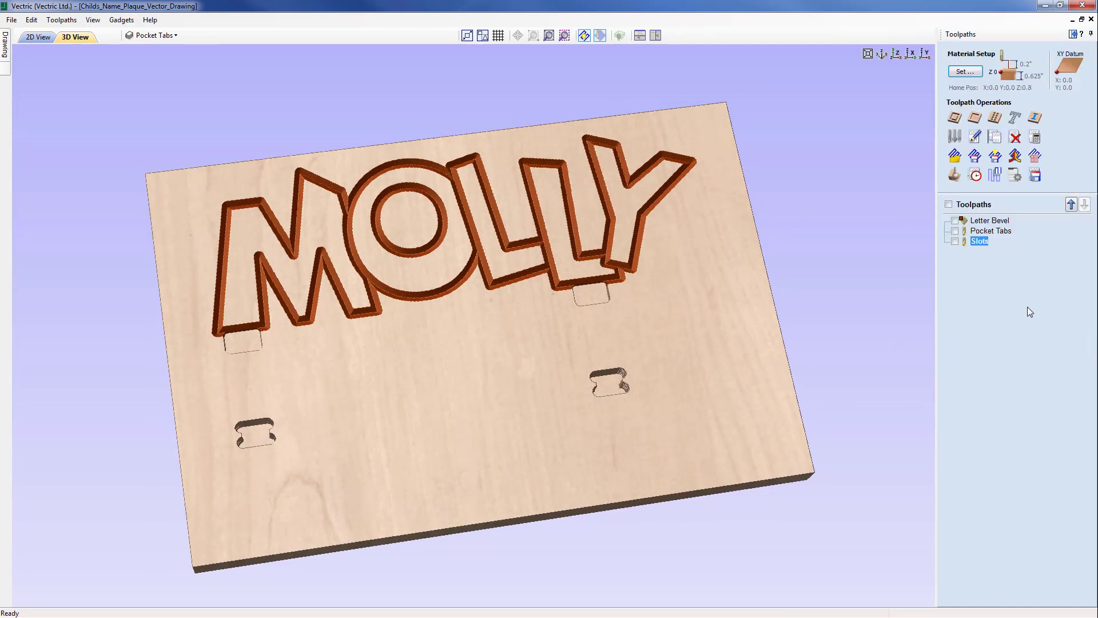
Step: Start a 2D profile toolpath with a 0.625 inch cut depth and the 3/16" End Mill, machining outside the vectors
click(955, 118)
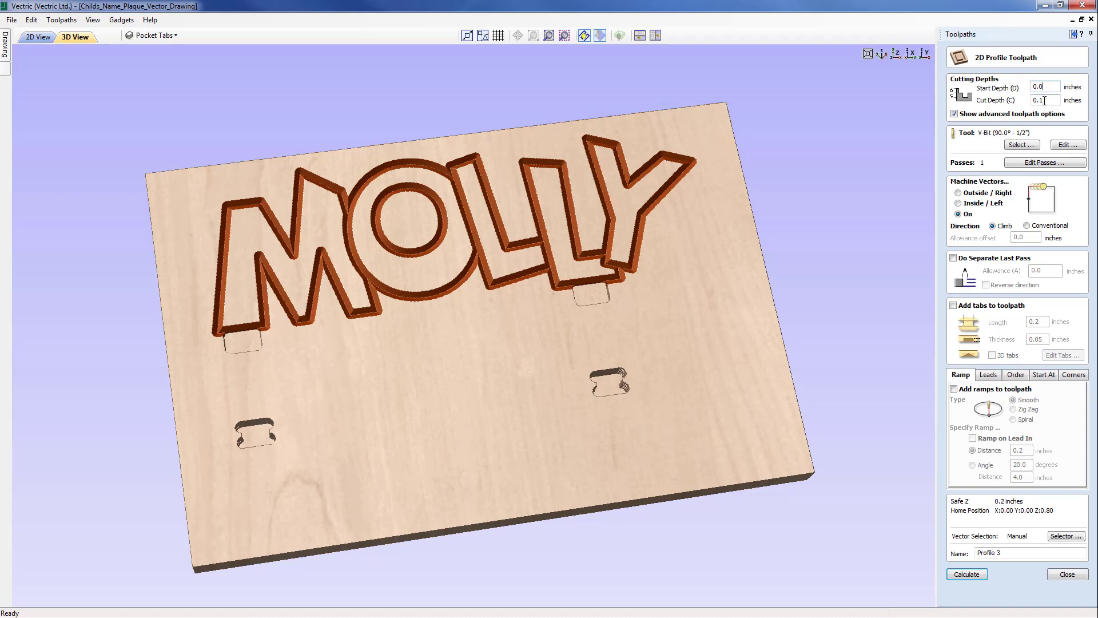
double_click(1044, 101)
text(25)
click(1021, 145)
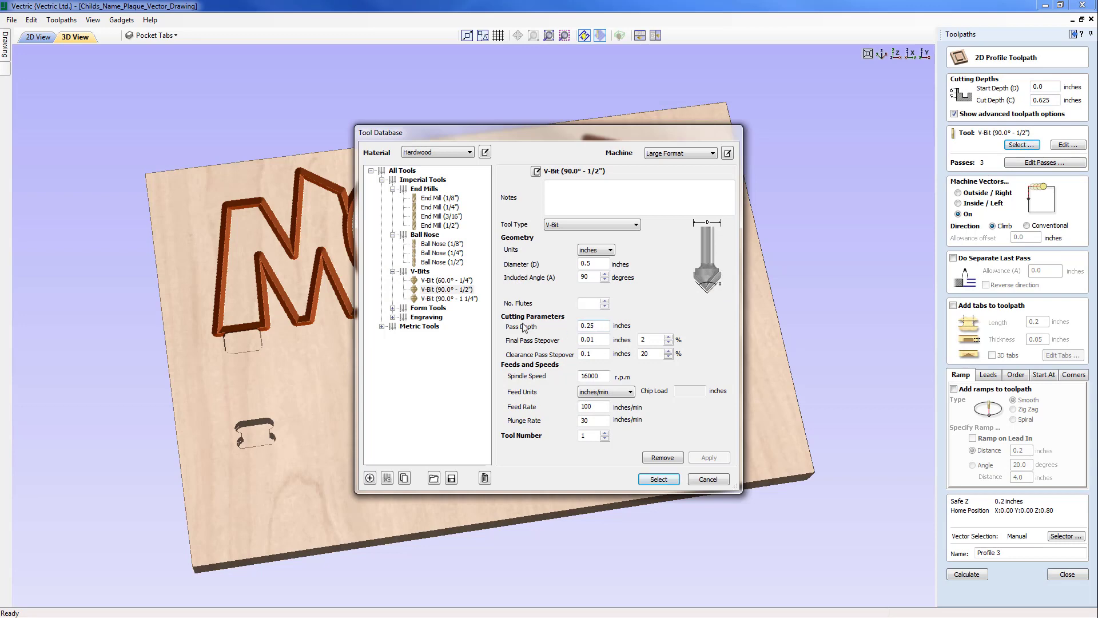
click(441, 216)
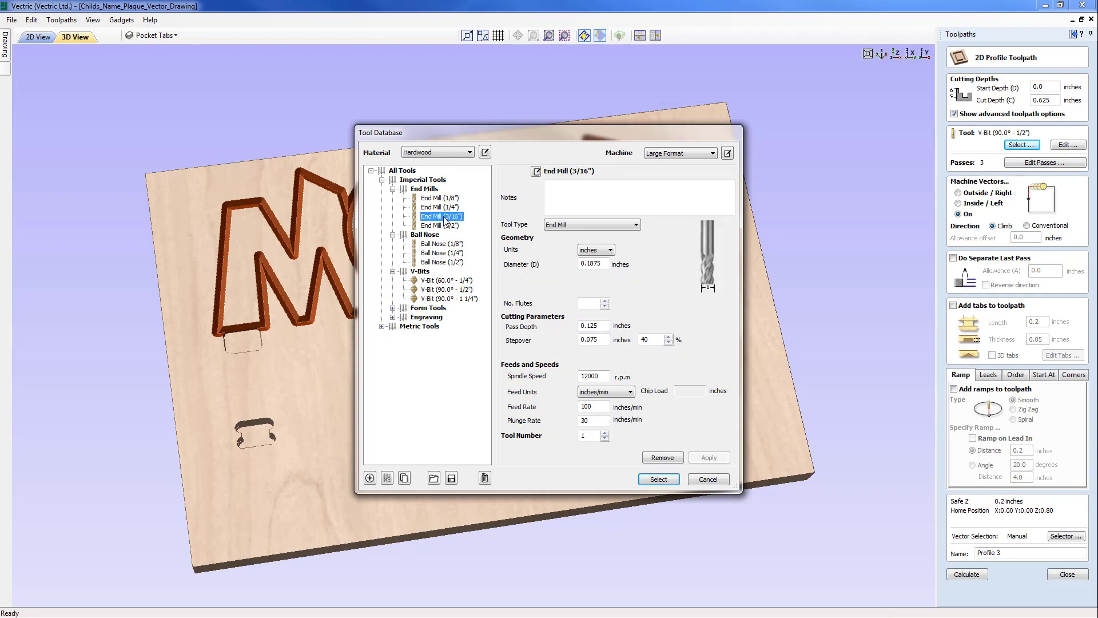
click(657, 479)
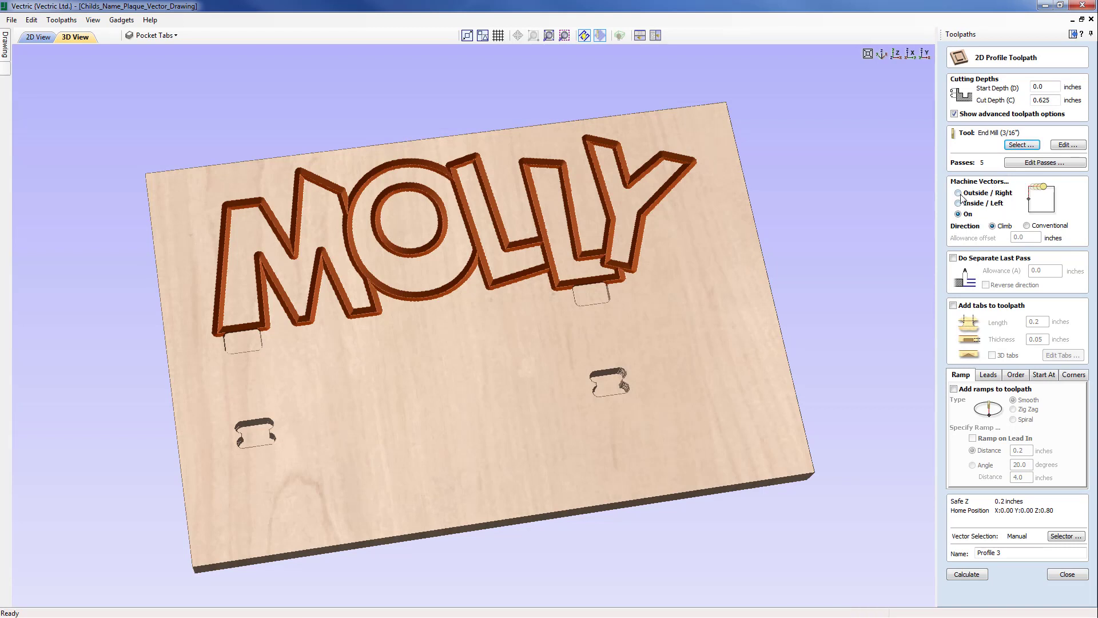
click(959, 194)
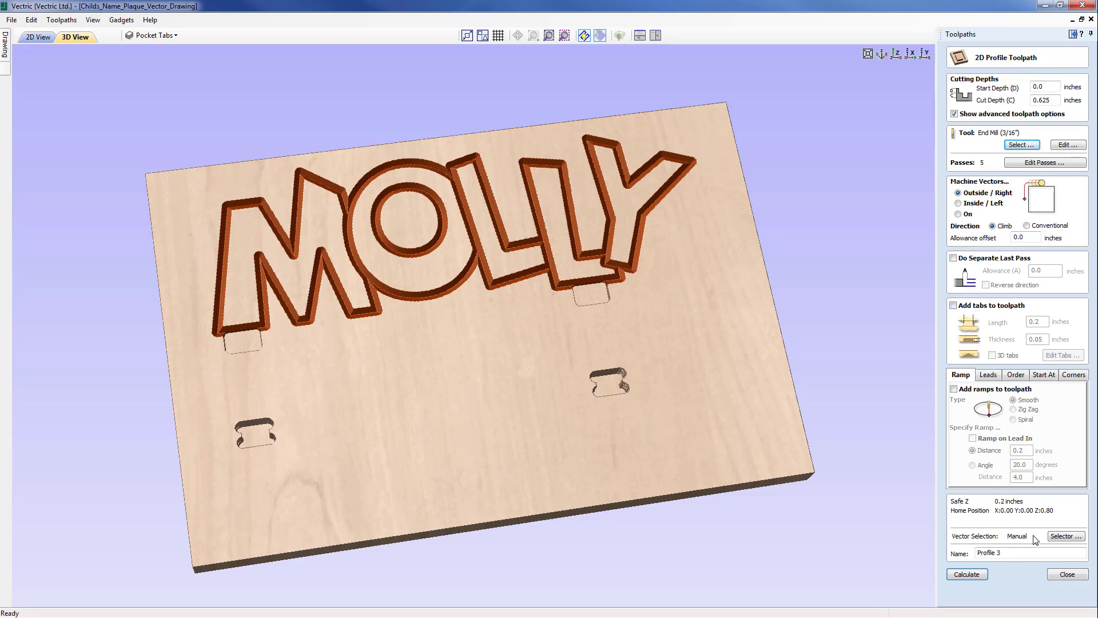
Step: Use the Vector Selector to choose only the vectors on the Cut Out layer for the profile toolpath
click(1066, 536)
click(574, 332)
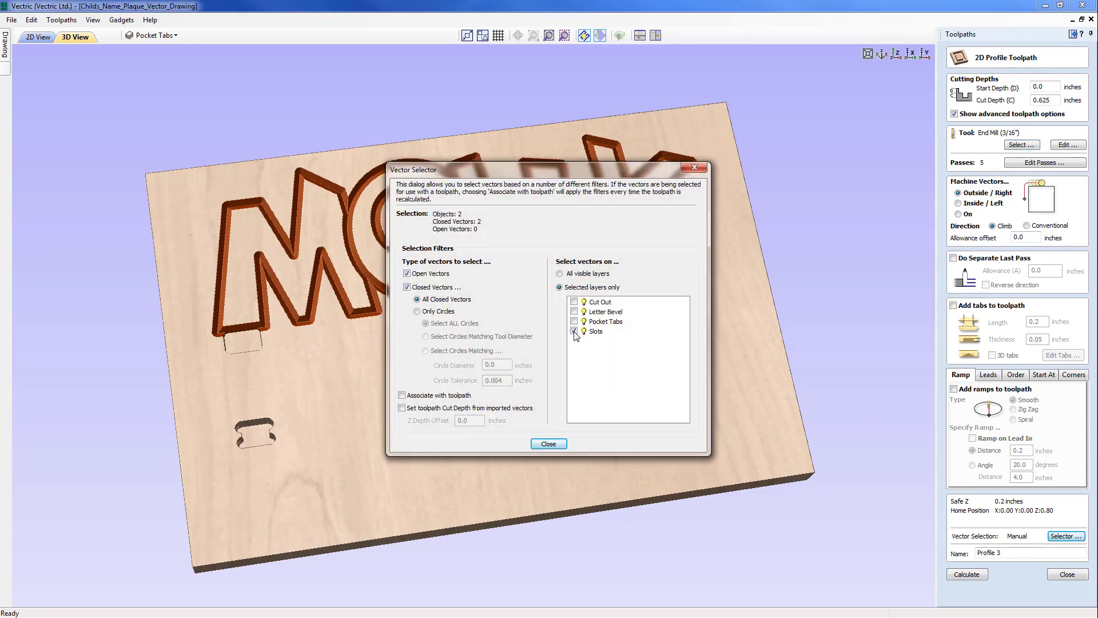
click(574, 302)
click(549, 443)
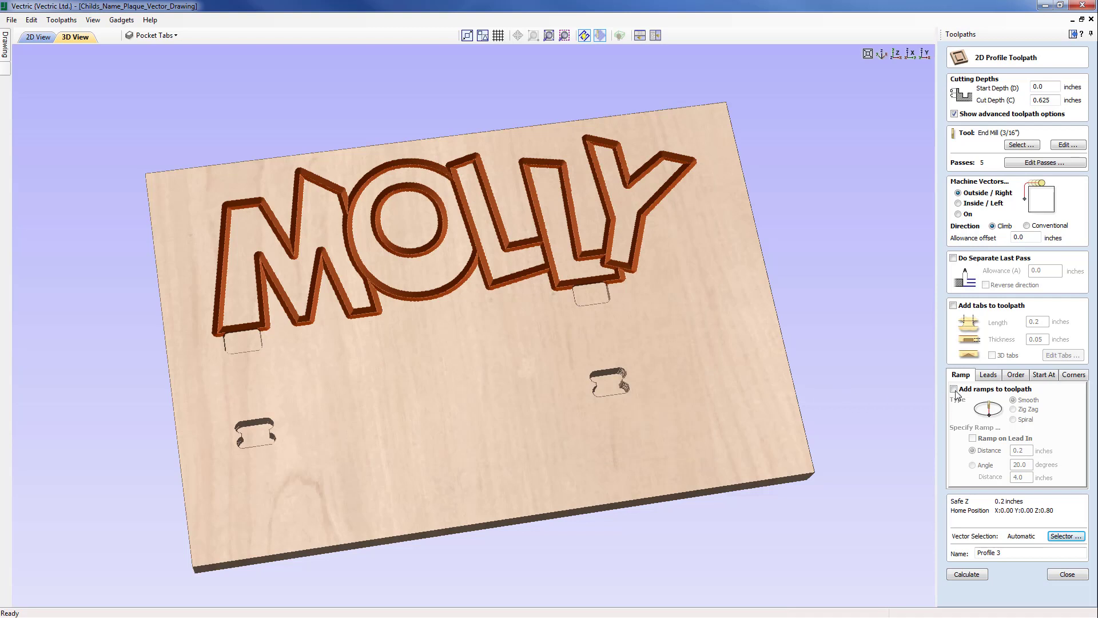
Step: Enable tabs on the profile toolpath and place two on the M and one each on the O's outer outline, both Ls and the Y
click(953, 306)
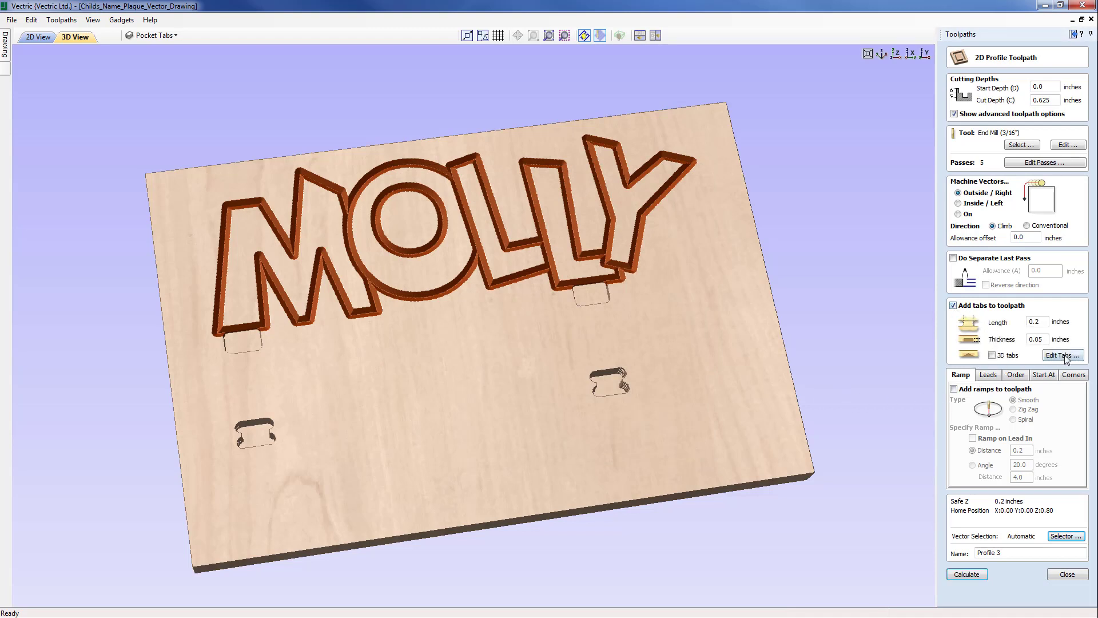
click(1063, 355)
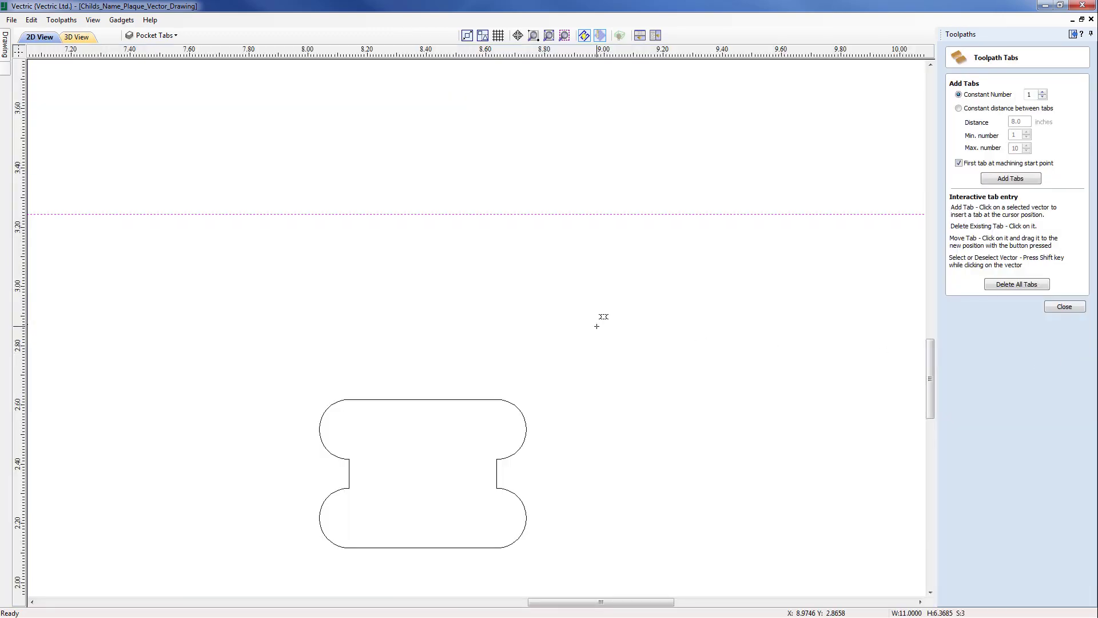
scroll(596, 326, down, 8)
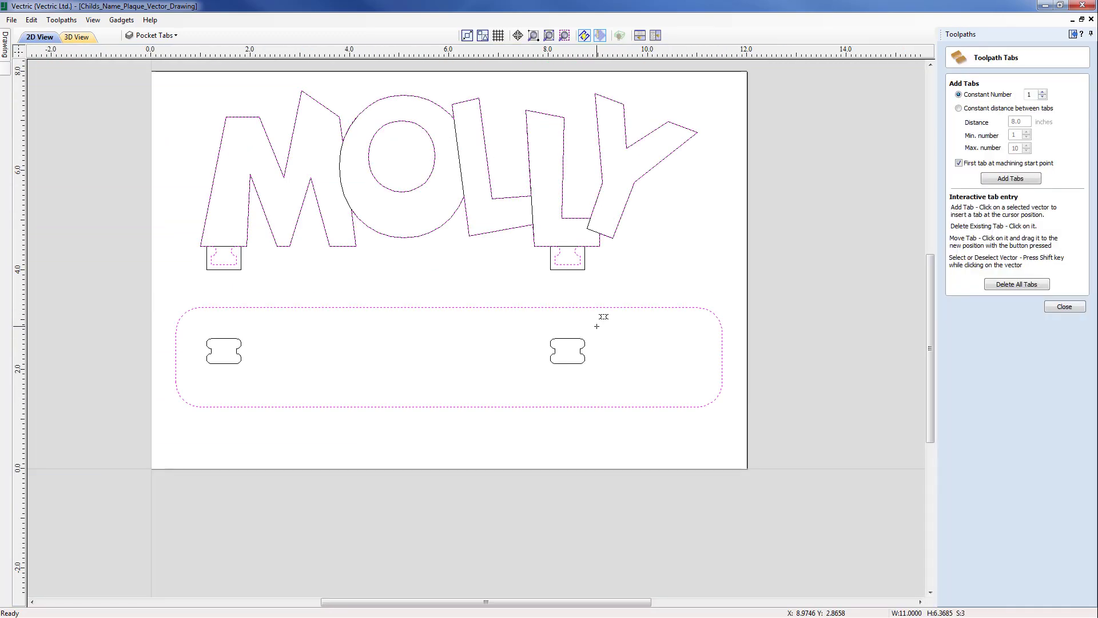
mouse_move(470, 334)
middle_down()
mouse_move(517, 404)
mouse_move(537, 414)
mouse_move(553, 404)
mouse_move(536, 404)
middle_up()
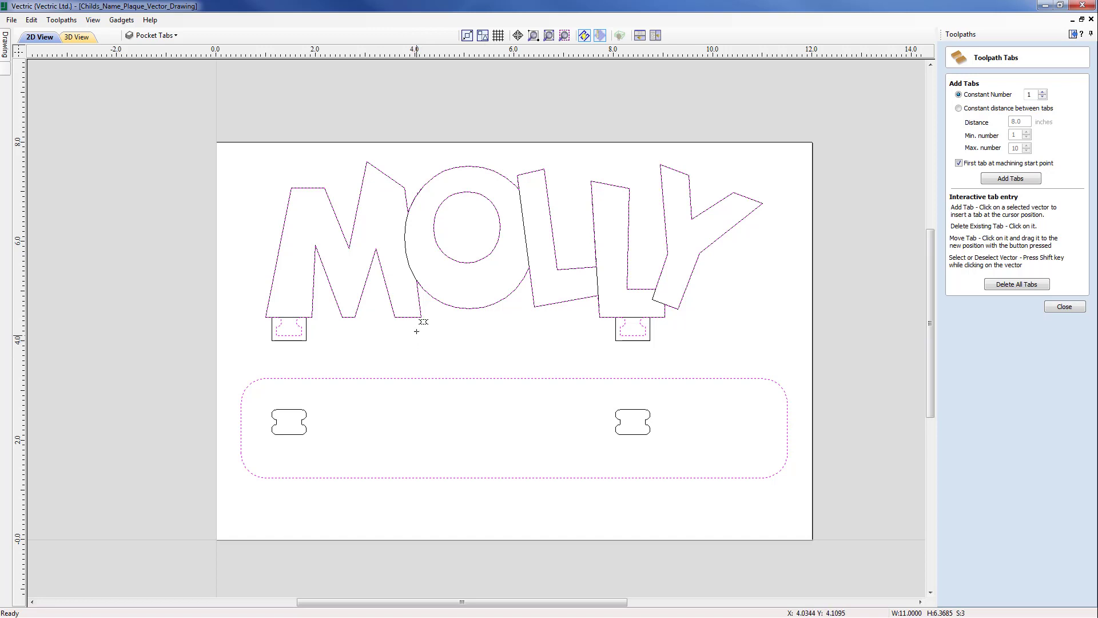
click(307, 188)
click(406, 317)
click(562, 302)
click(612, 185)
click(734, 227)
Step: Place four tabs on the rounded base outline, two along each long edge
click(343, 378)
click(345, 478)
click(710, 378)
click(714, 477)
click(1064, 307)
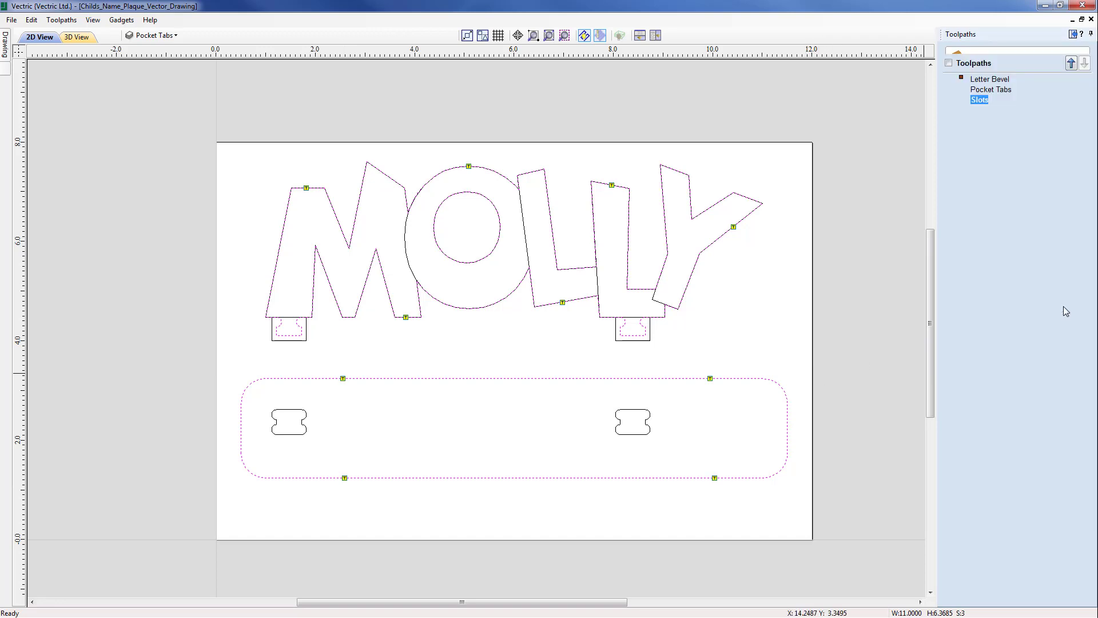
Step: Name the profile toolpath Cutout and calculate it
drag(1023, 552, 951, 554)
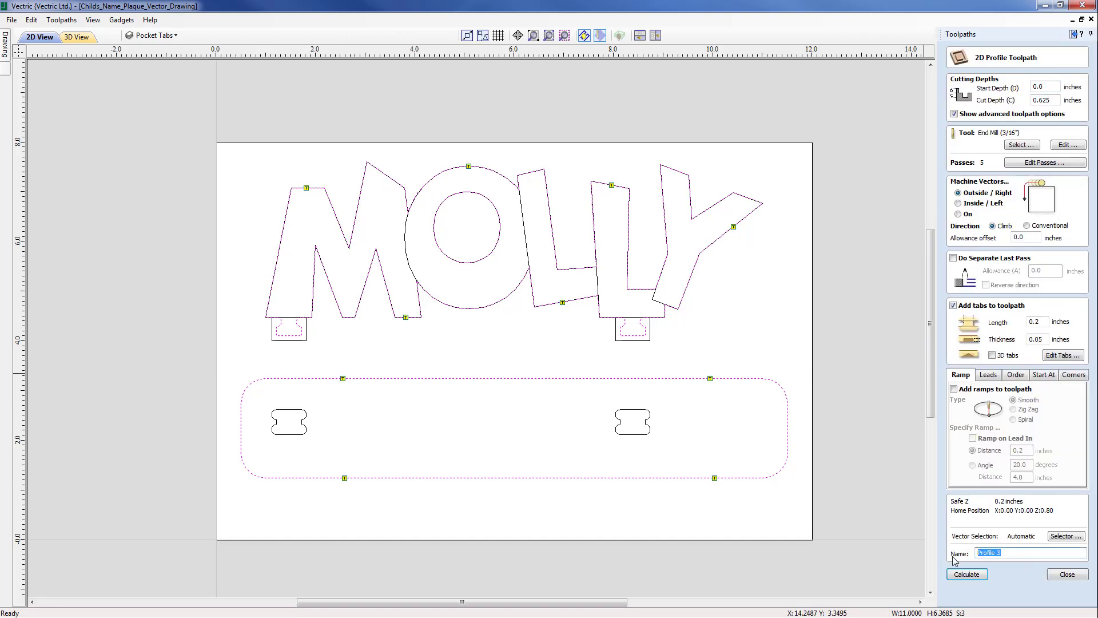
text(Cutout)
click(970, 575)
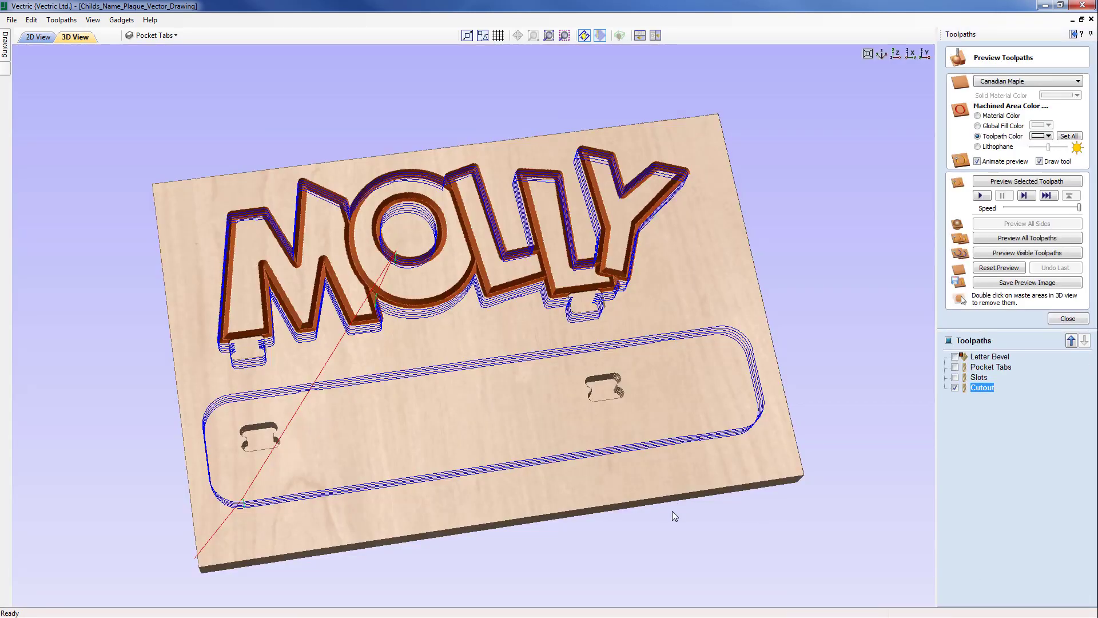
Step: Preview the Cutout toolpath to inspect the cut pieces and their tabs in 3D, and undo that preview
click(981, 196)
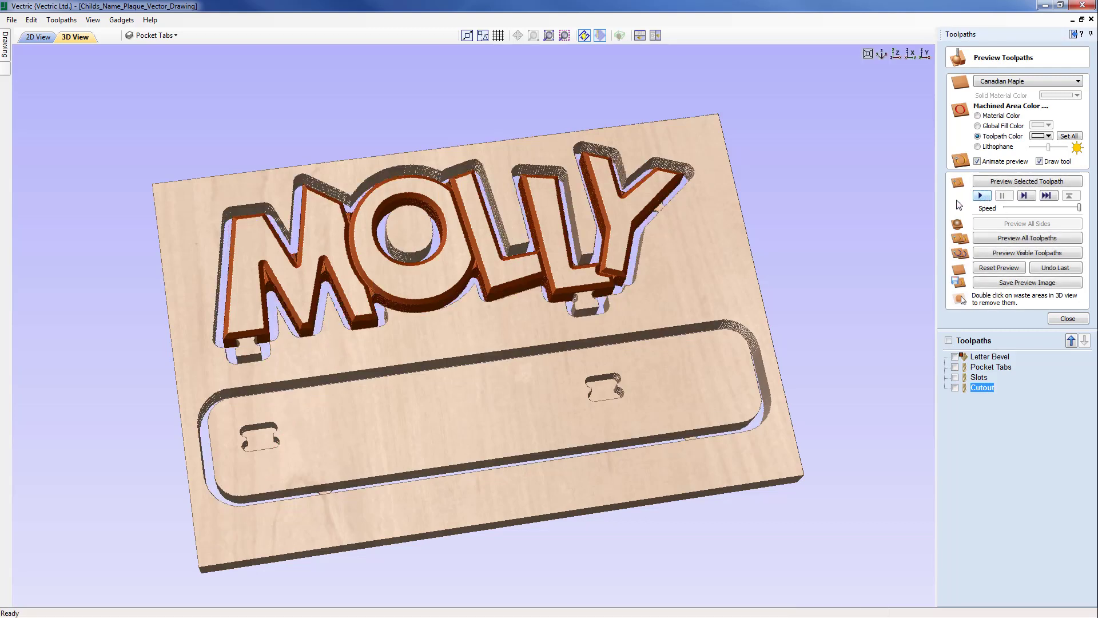
drag(460, 312, 413, 355)
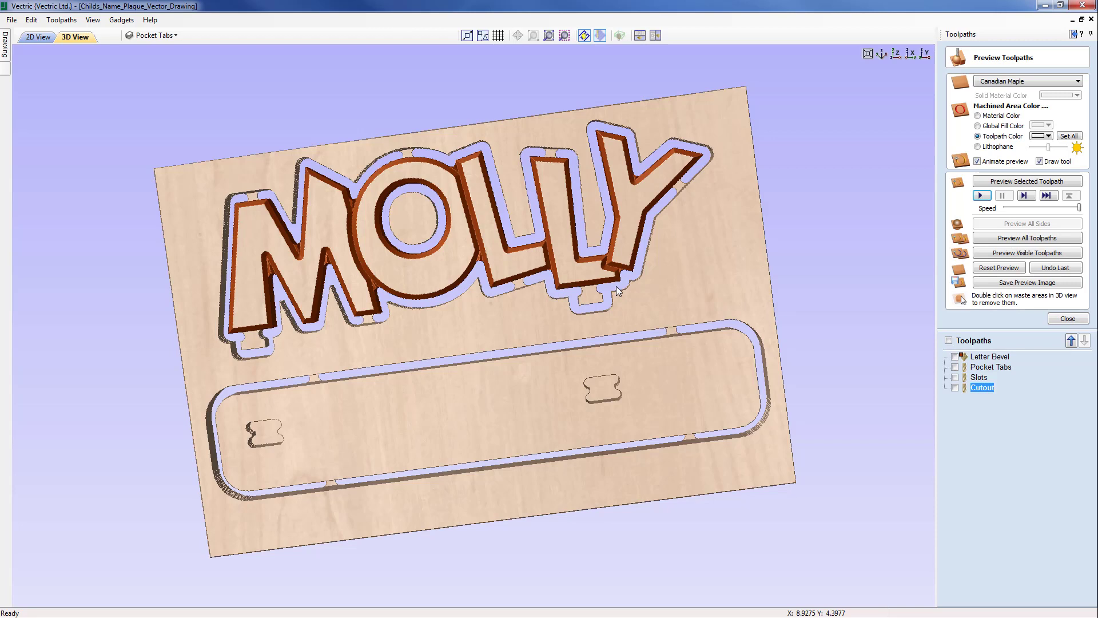
mouse_move(968, 390)
click(1049, 270)
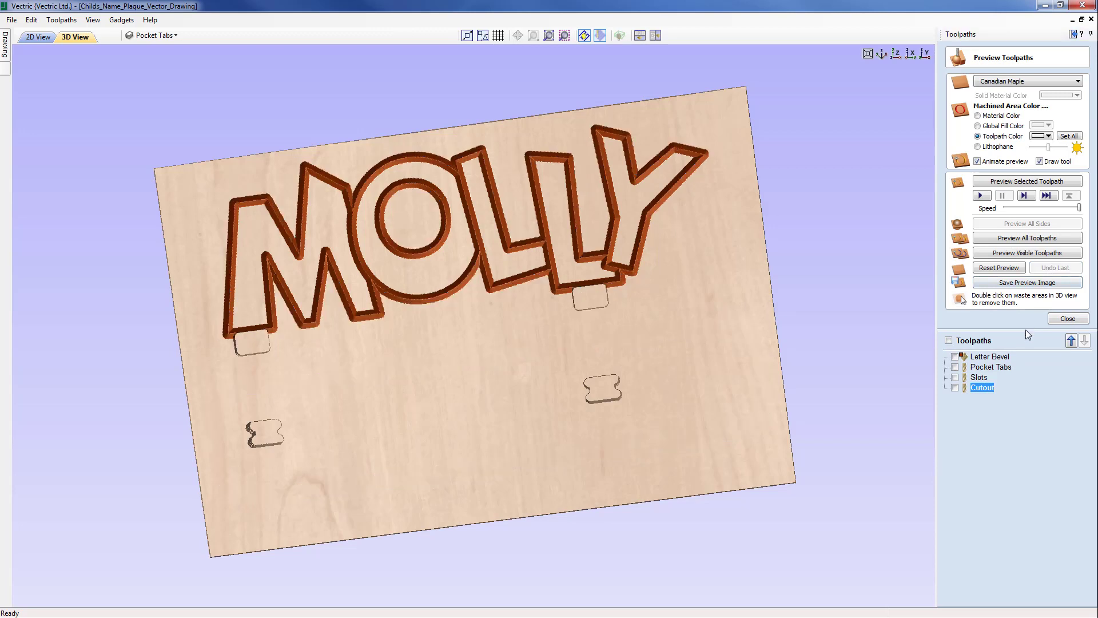
Step: Add two opposite tabs to the inner outline of the O in the Cutout toolpath and recalculate it
double_click(966, 388)
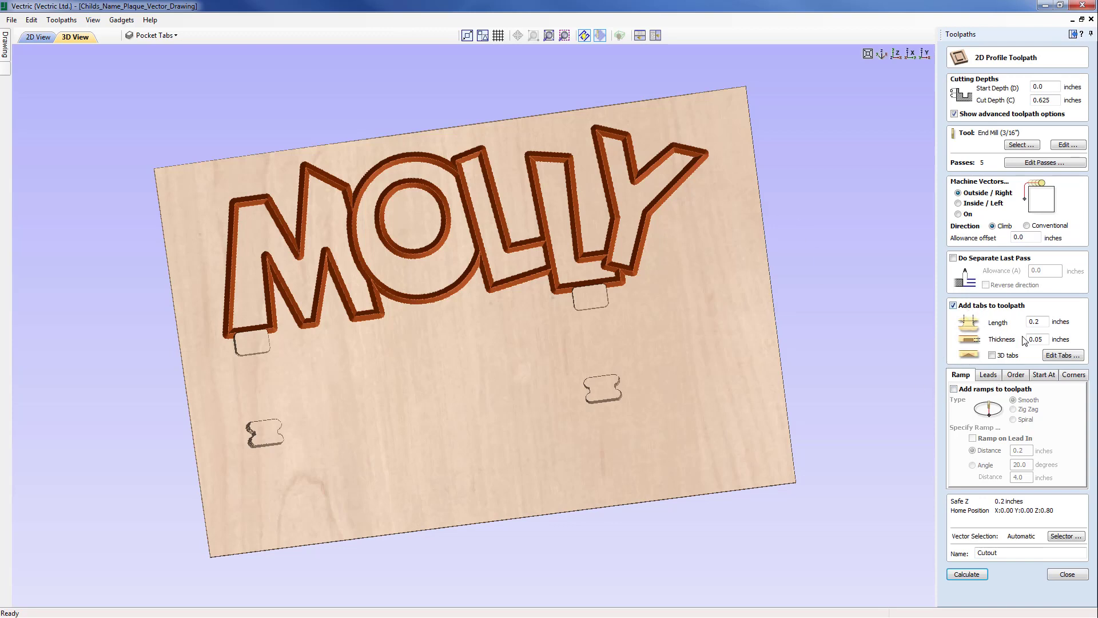
click(1058, 355)
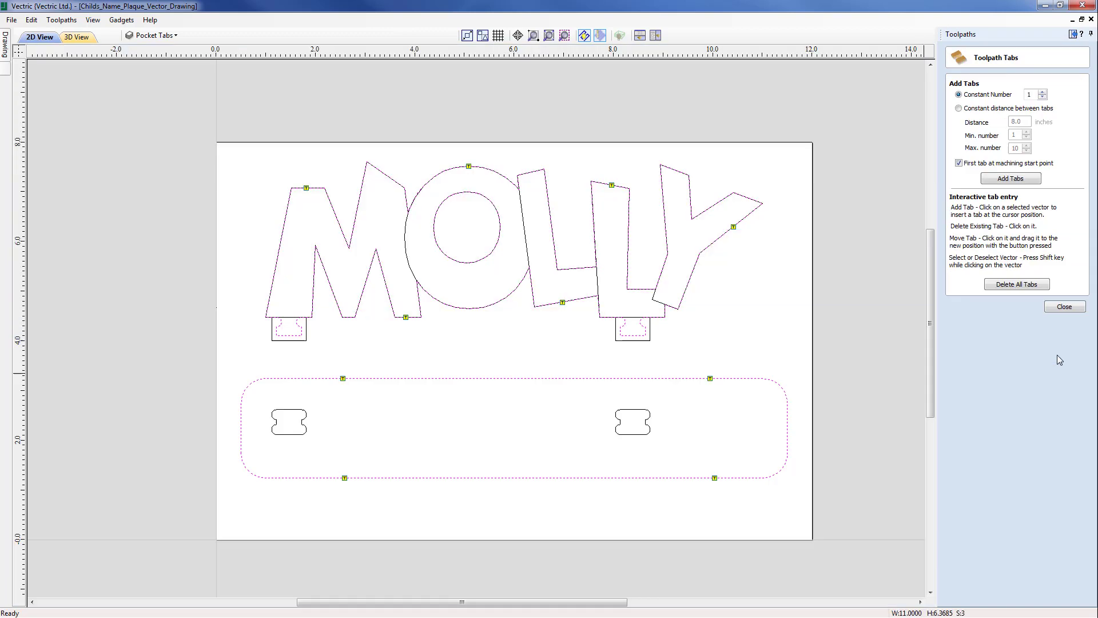
click(467, 193)
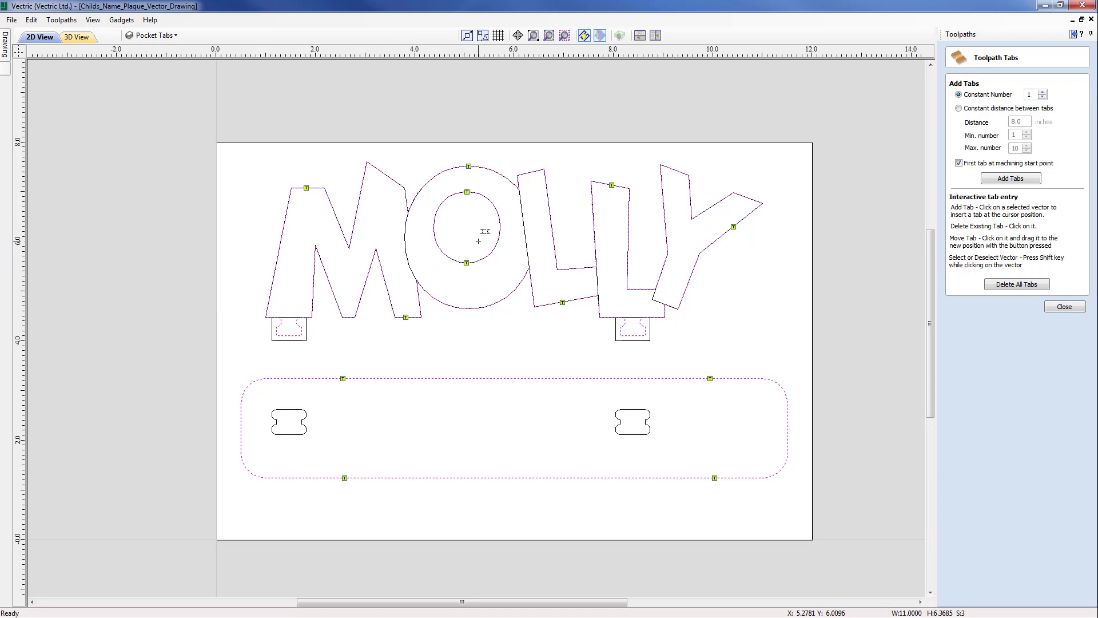
click(1064, 307)
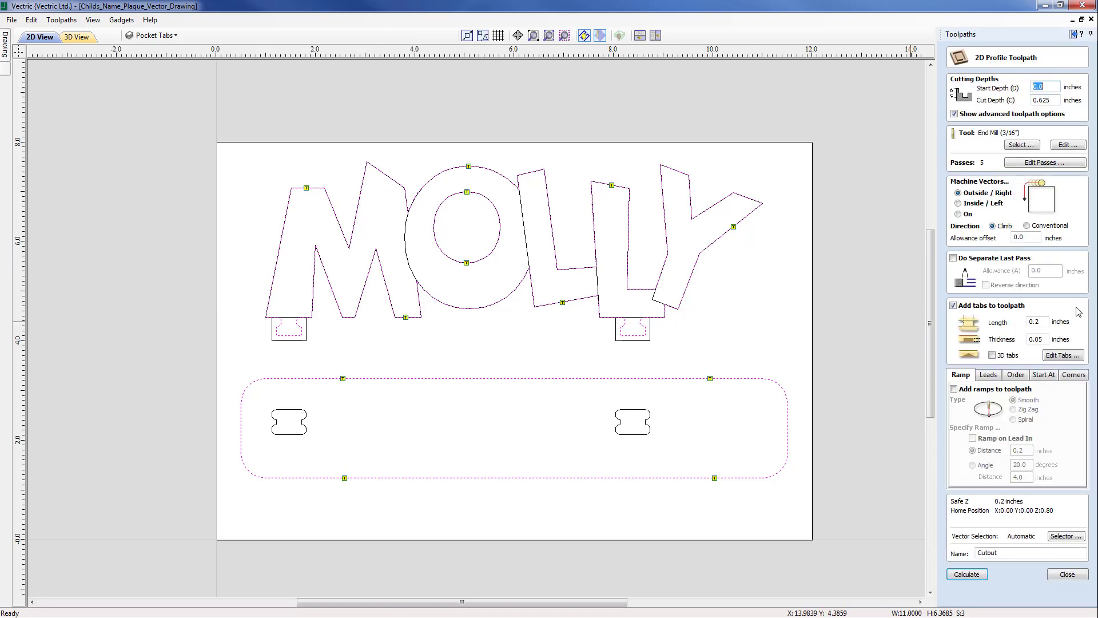
click(967, 574)
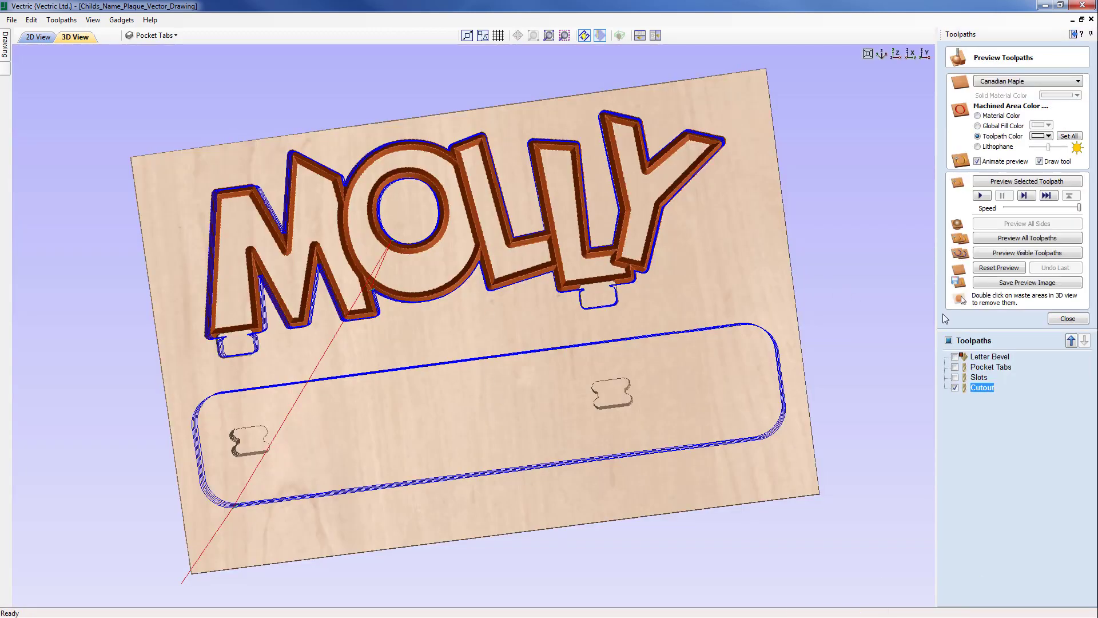
Step: Preview the recalculated Cutout toolpath and inspect the tabs holding the letters, the O's centre and the base from several angles
click(981, 196)
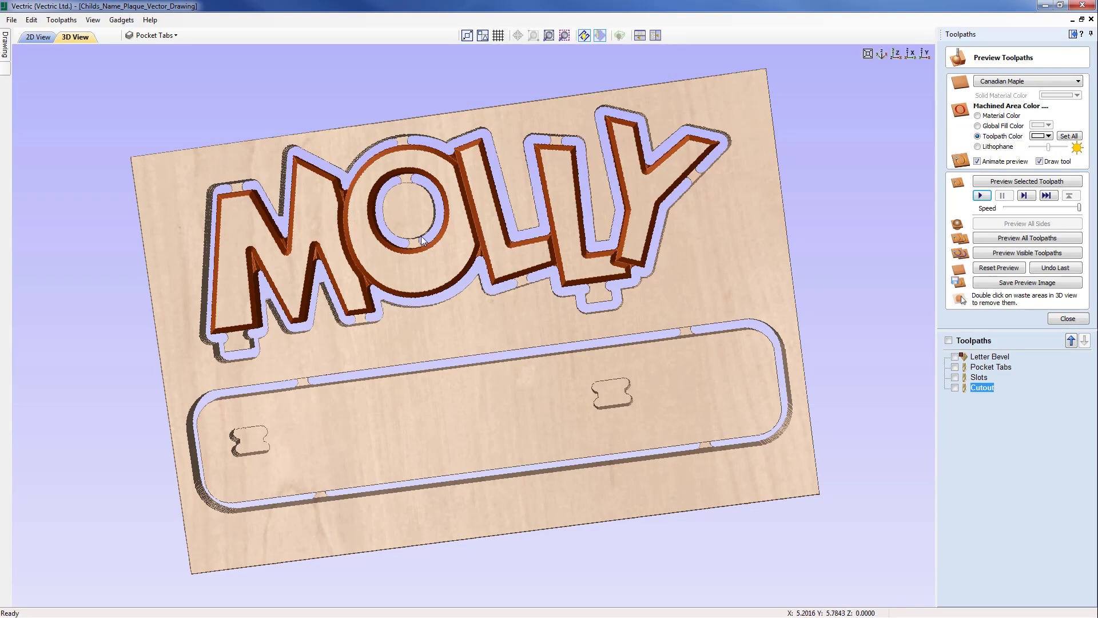
drag(499, 311, 594, 313)
double_click(970, 389)
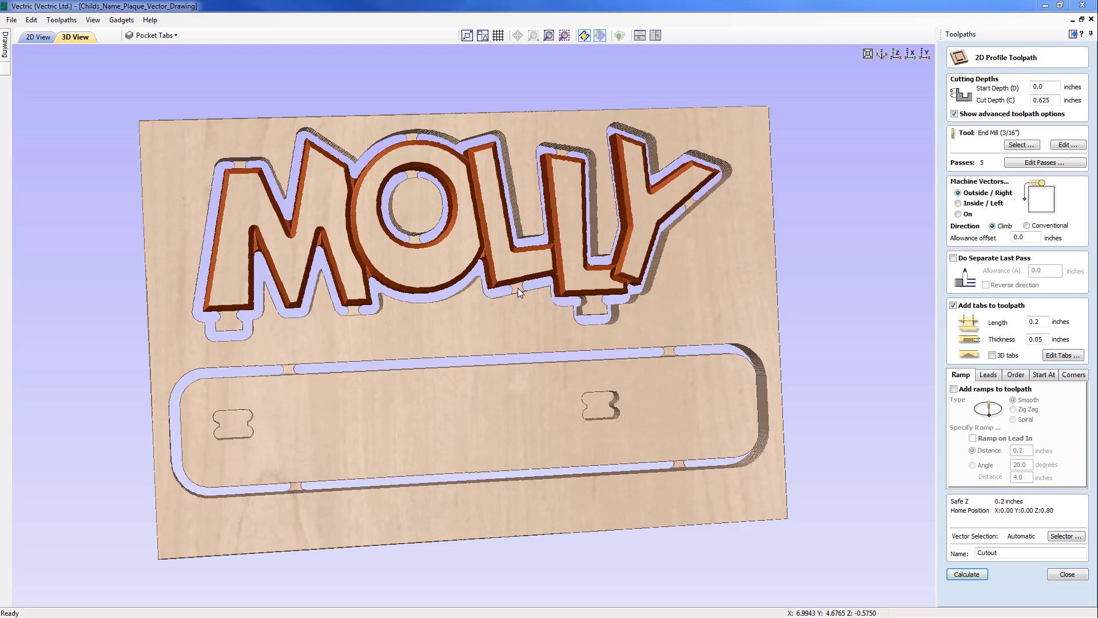
click(1067, 575)
drag(605, 502, 404, 404)
drag(438, 326, 625, 338)
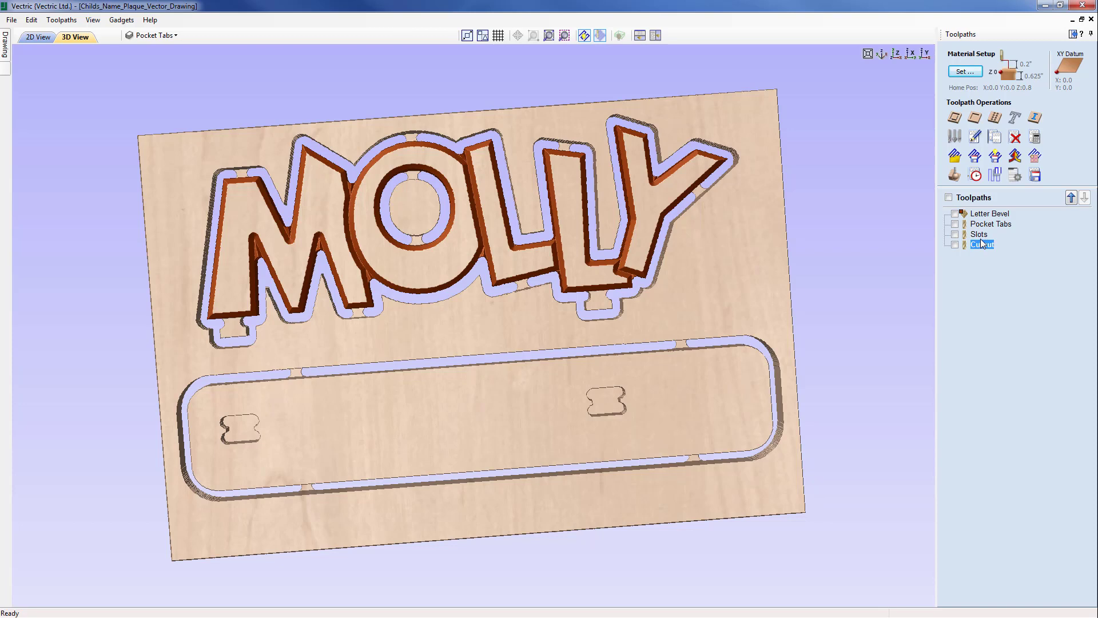
Step: Show the Pocket Tabs, Slots and Cutout toolpaths and set the save options to output all visible toolpaths to one file
click(955, 224)
click(954, 234)
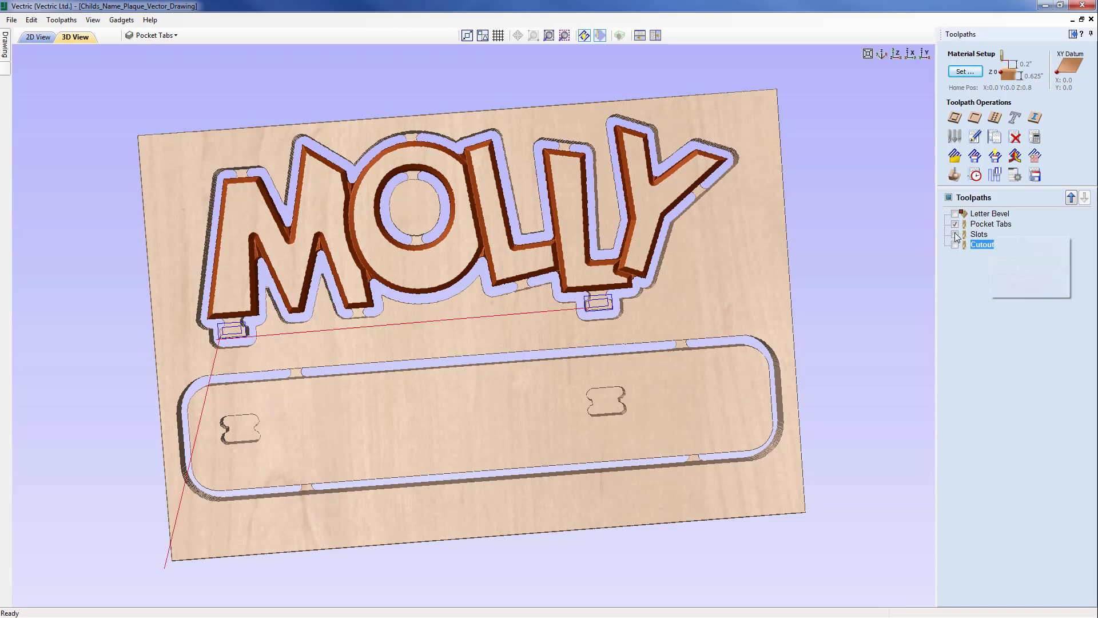
click(954, 244)
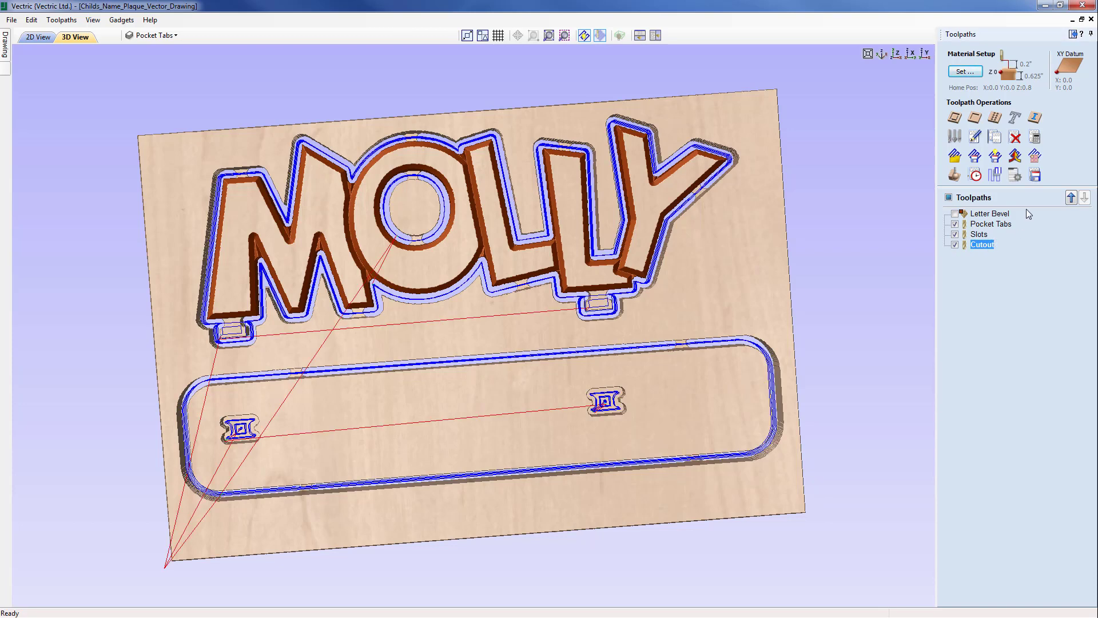
click(1035, 175)
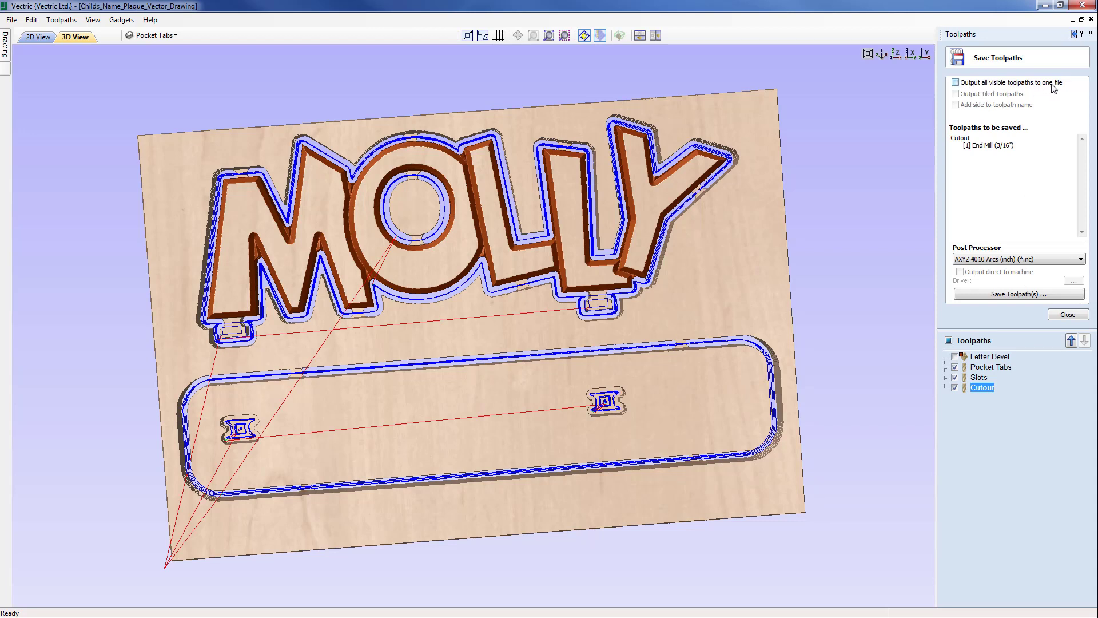
click(965, 84)
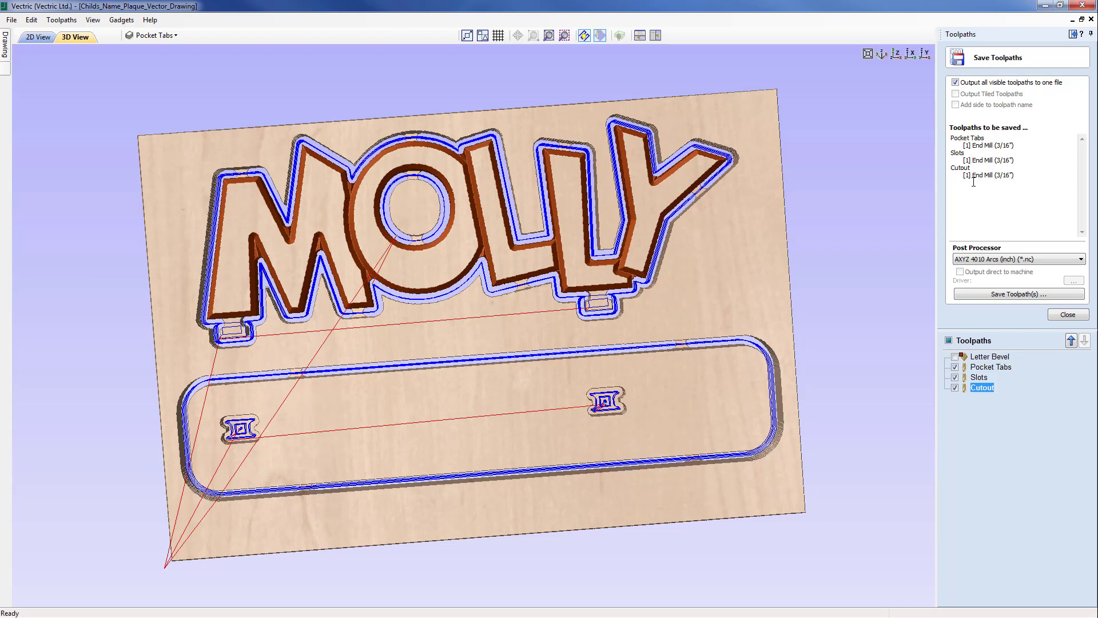
click(1066, 314)
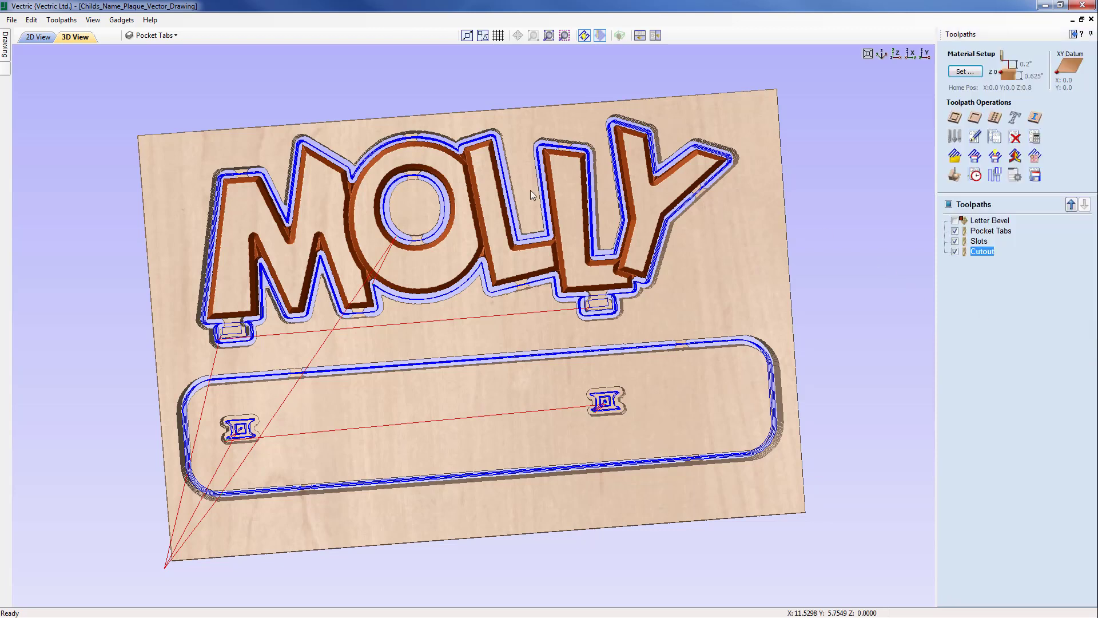
Step: Save the project as Childs_Name_Plaque_2D_Toolpaths.crv, replacing the existing file
click(13, 20)
click(36, 83)
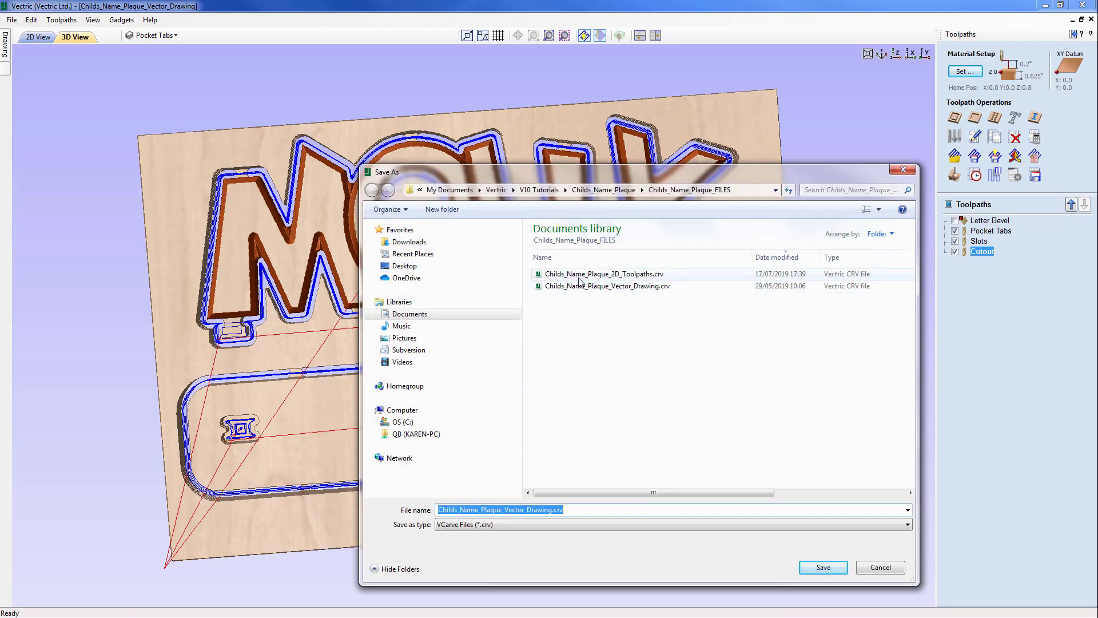
click(642, 275)
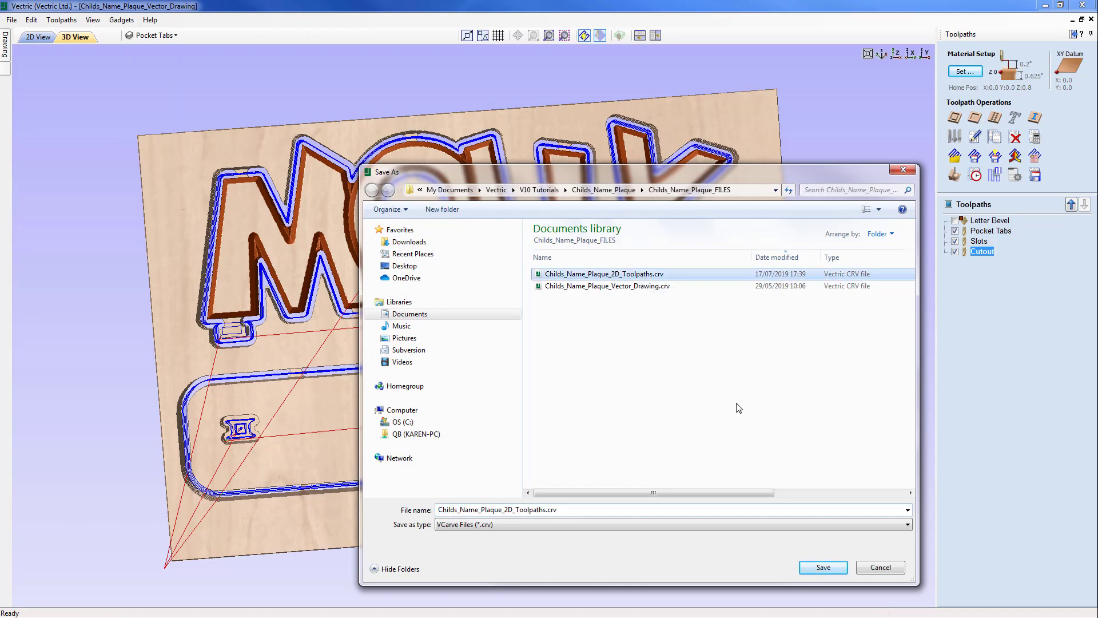
click(822, 566)
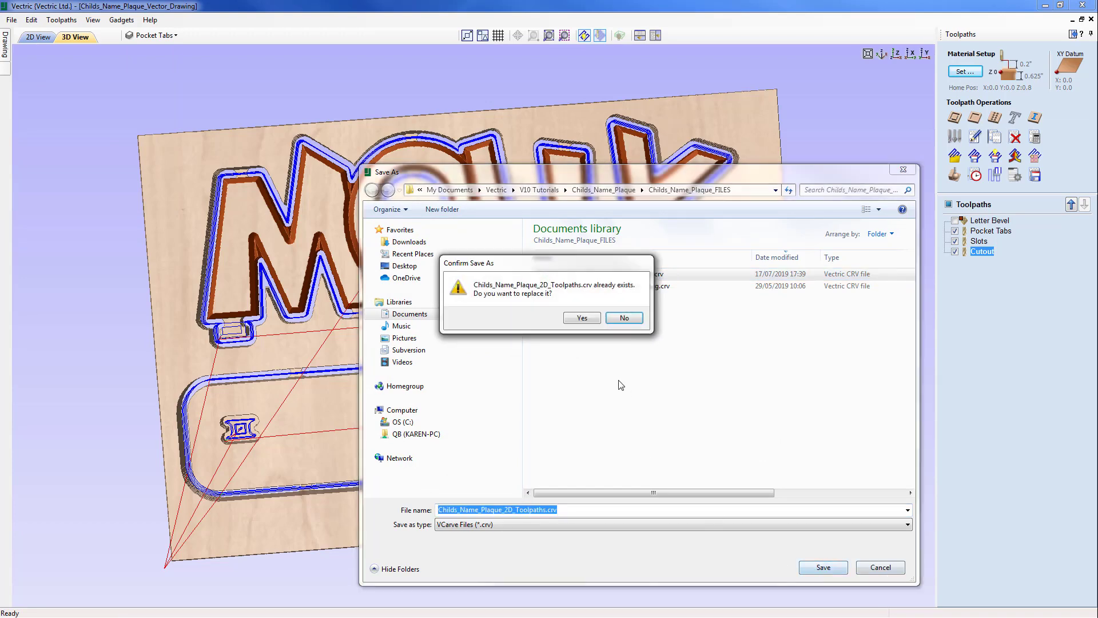
click(584, 319)
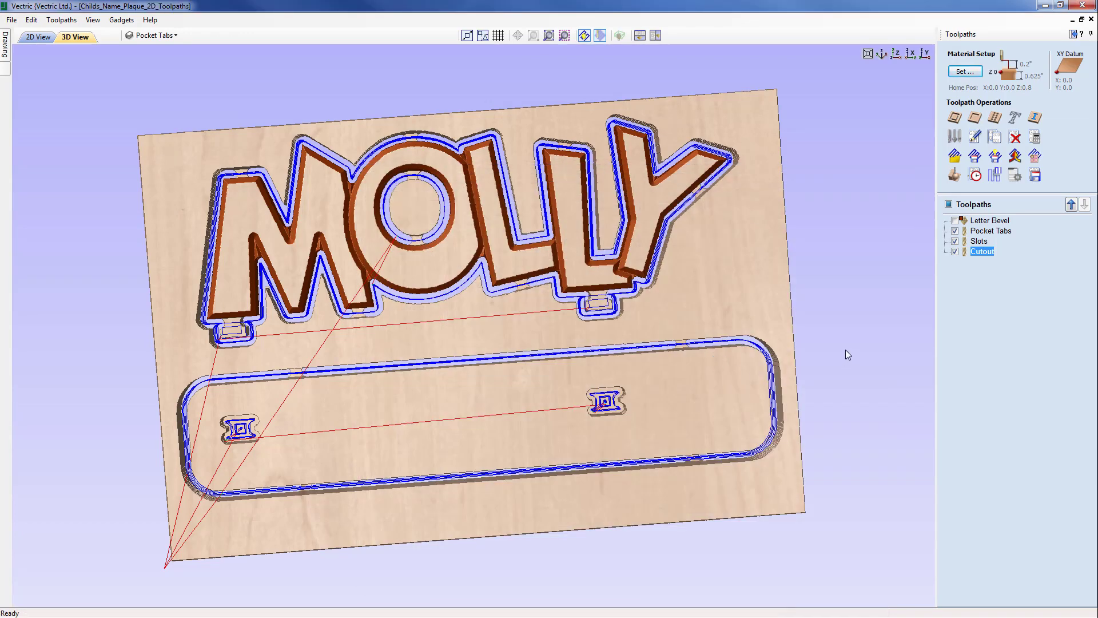